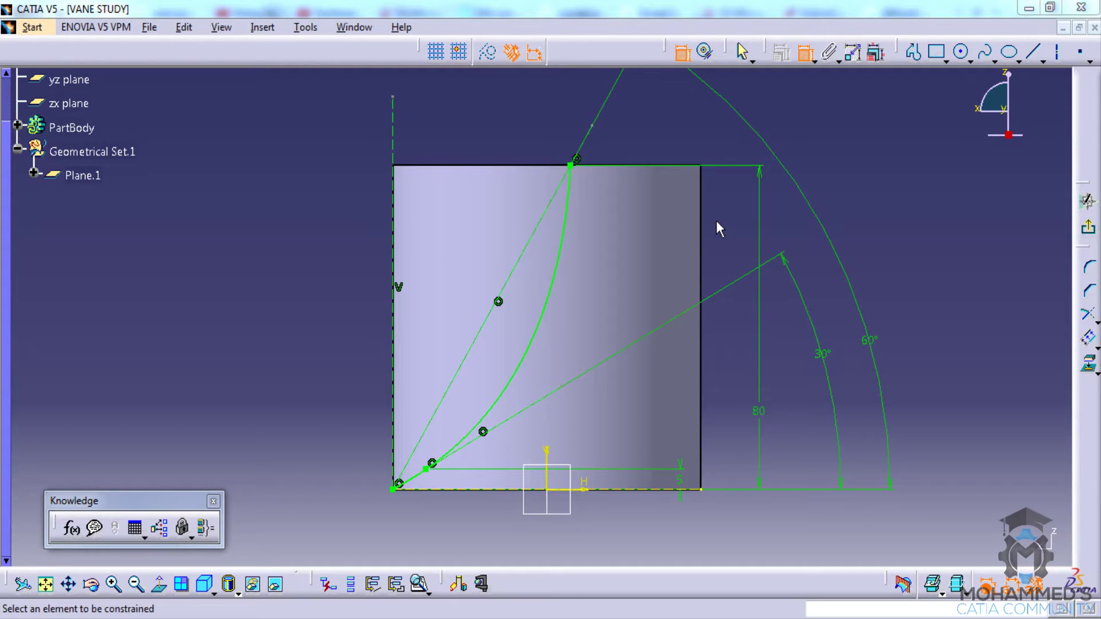
# Inspect the finished Curved vane design tut part, then return to the VANE STUDY document.
pyautogui.click(370, 28)
pyautogui.click(401, 133)
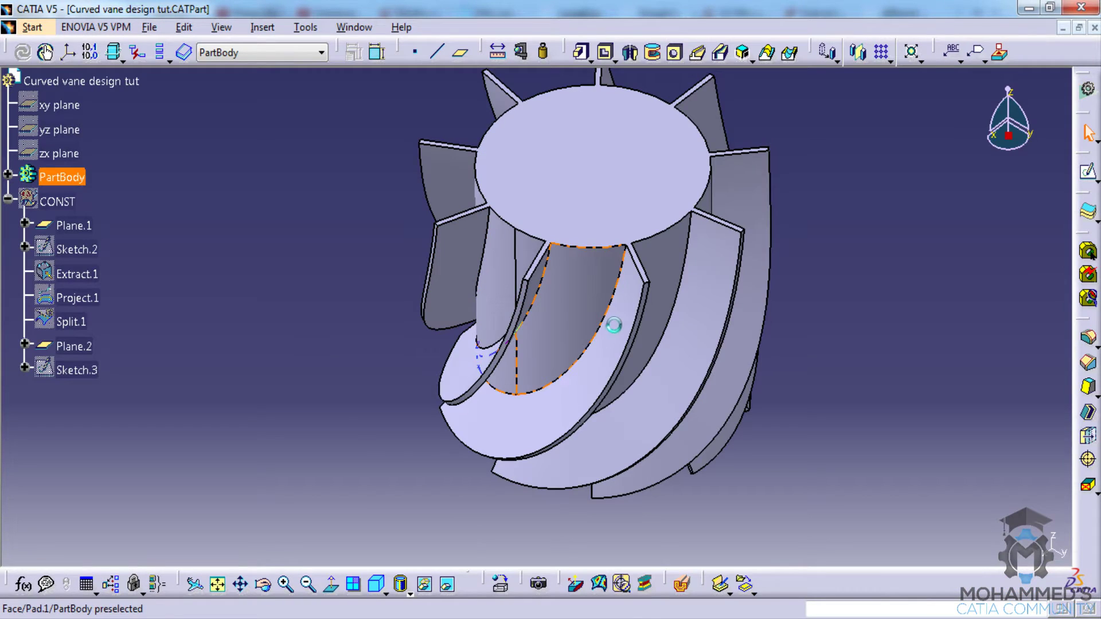
pyautogui.moveTo(612, 322); pyautogui.dragTo(504, 204, button='middle')
pyautogui.click(354, 27)
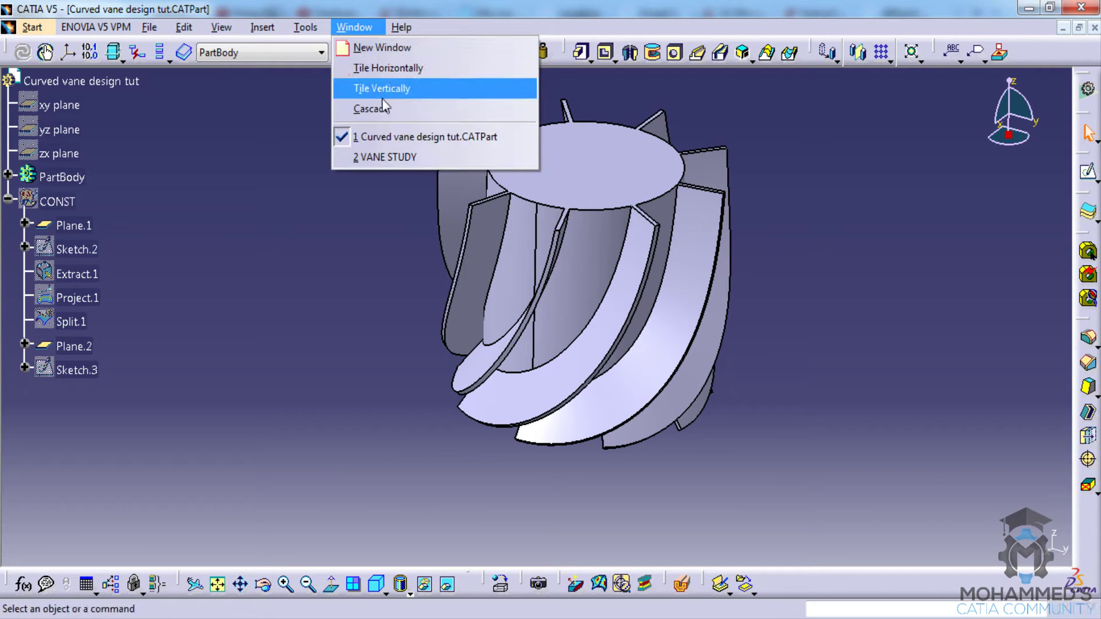
pyautogui.click(372, 157)
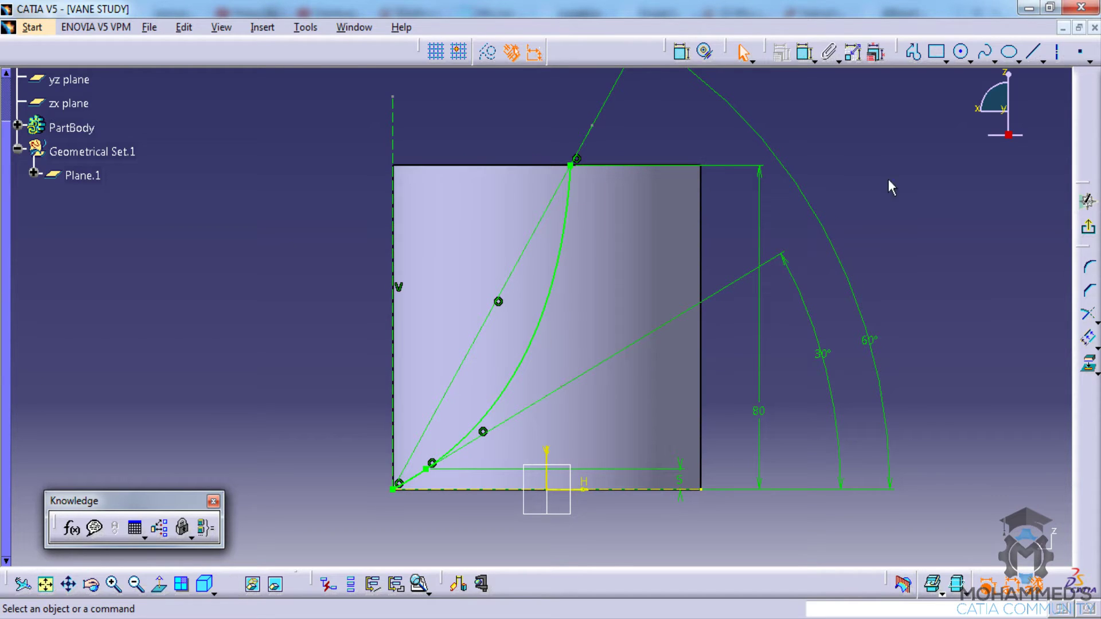
# Leave the sketch and make Geometrical Set.1 the work object.
pyautogui.click(1088, 227)
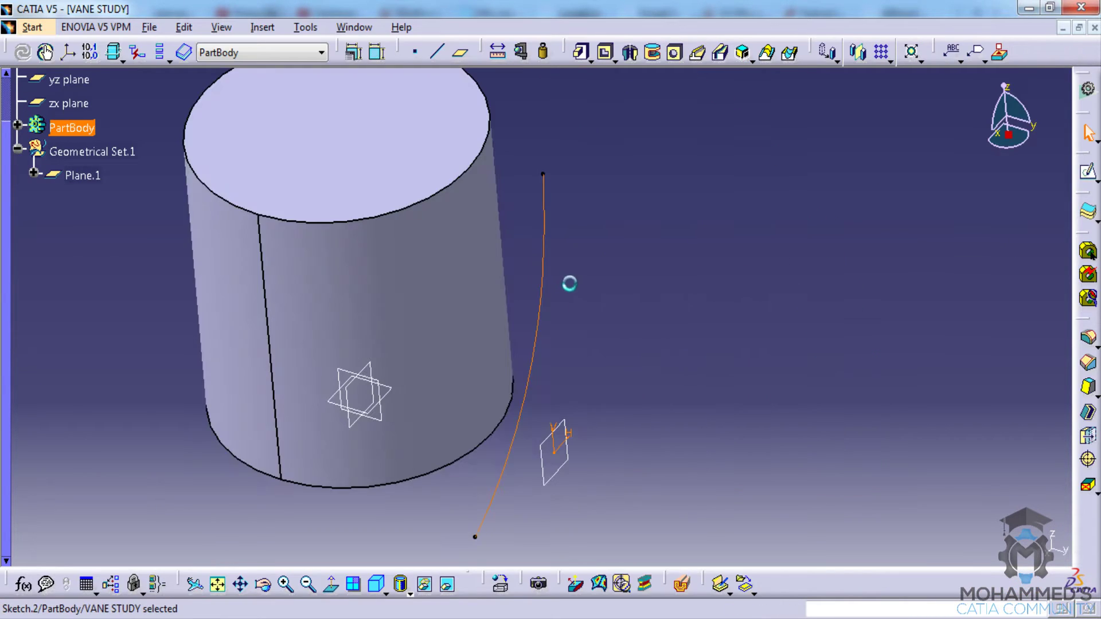
pyautogui.scroll(-3, 463, 269)
pyautogui.moveTo(503, 339); pyautogui.dragTo(521, 339, button='middle')
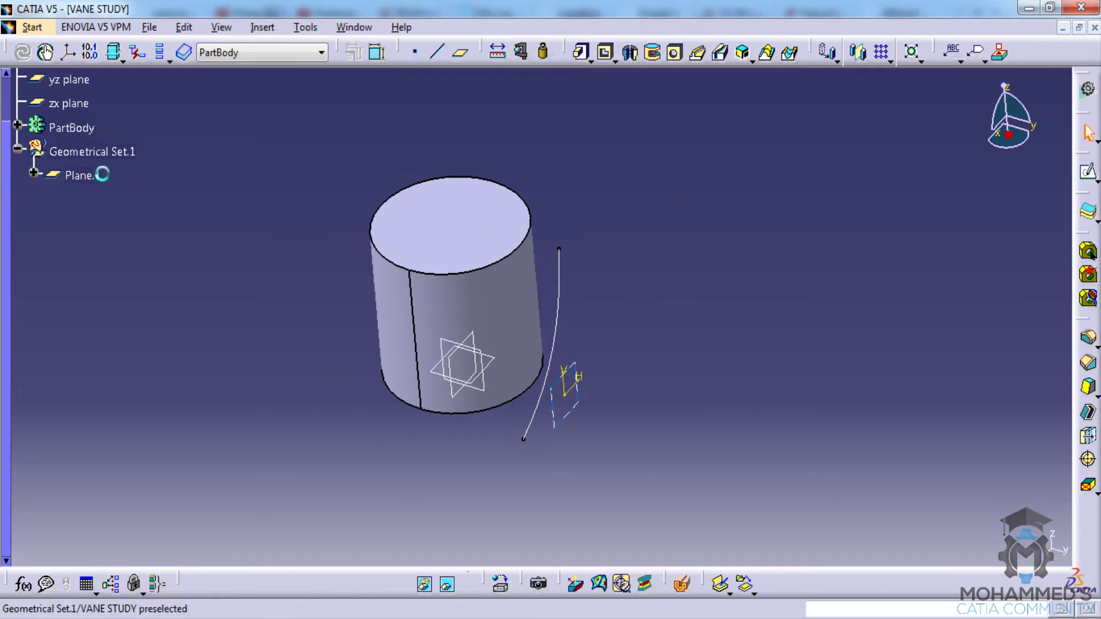
pyautogui.rightClick(66, 151)
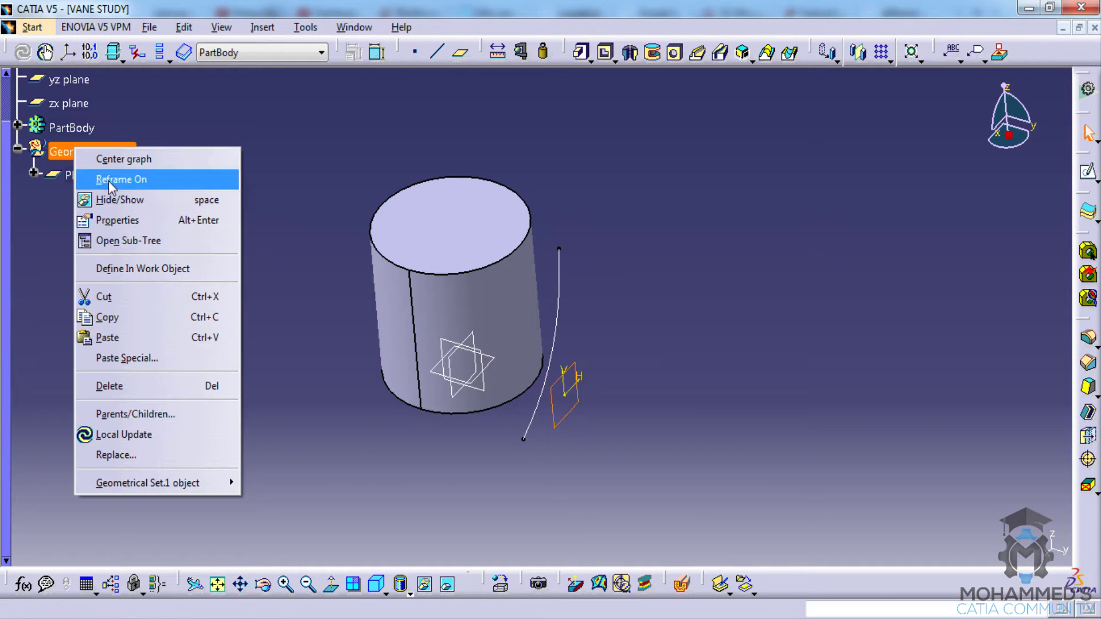
pyautogui.click(138, 268)
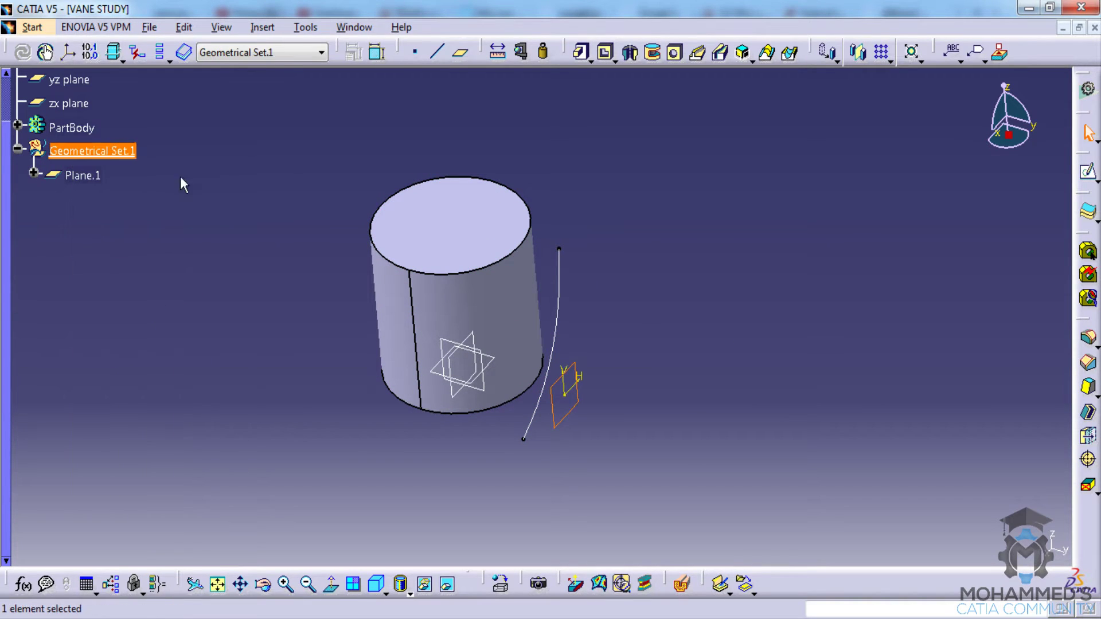
# Rename Geometrical Set.1 to CONST in its Properties.
pyautogui.click(12, 141)
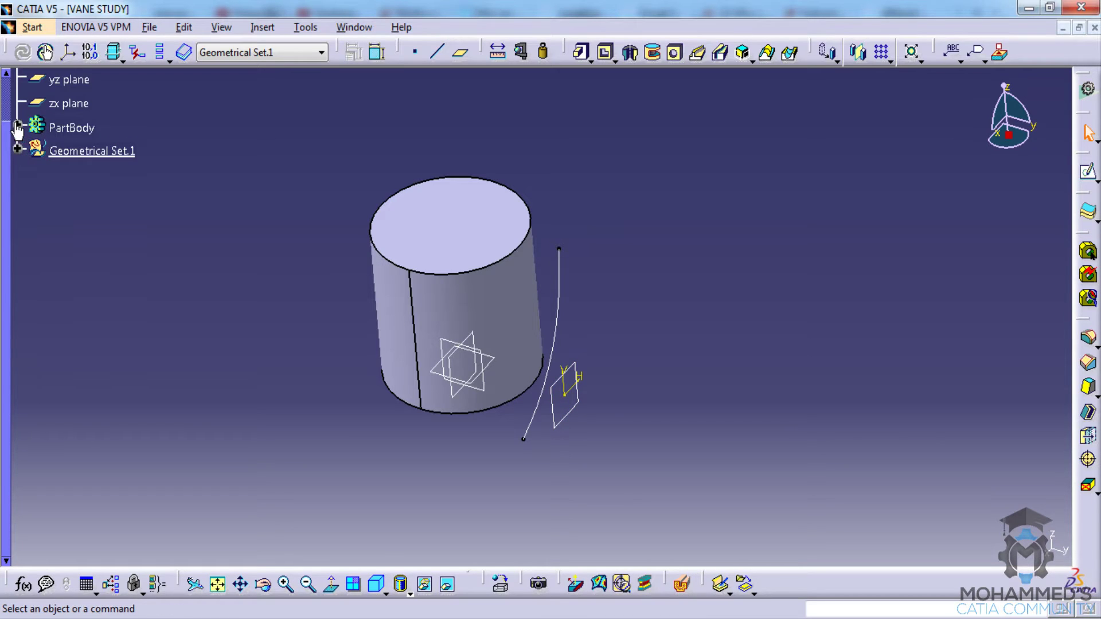
pyautogui.click(17, 126)
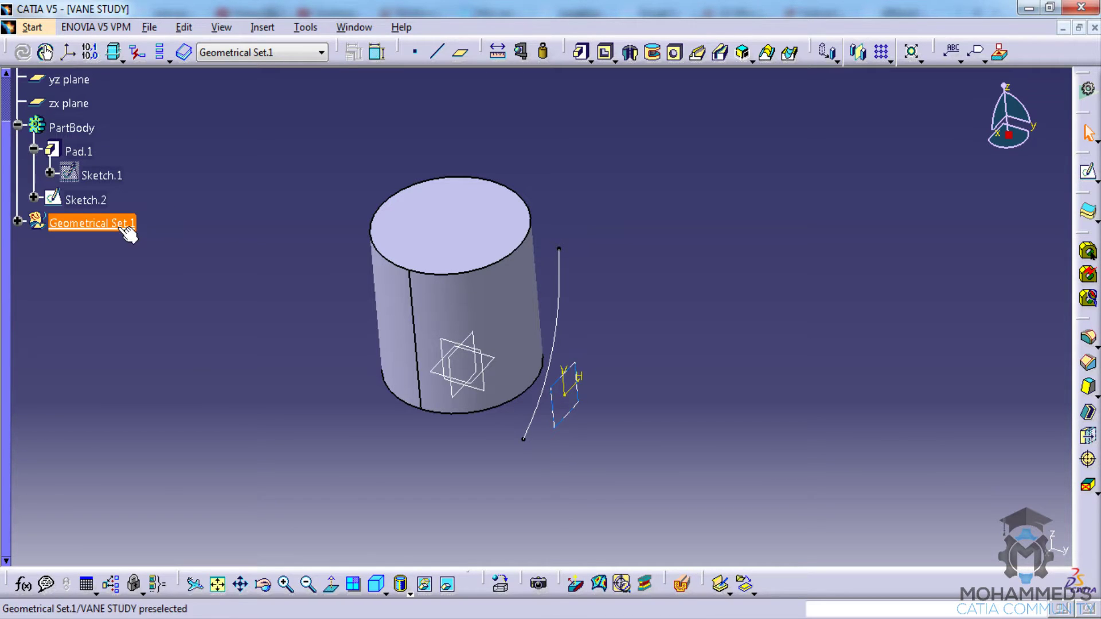
pyautogui.click(92, 223)
pyautogui.hotkey('alt', 'Return')
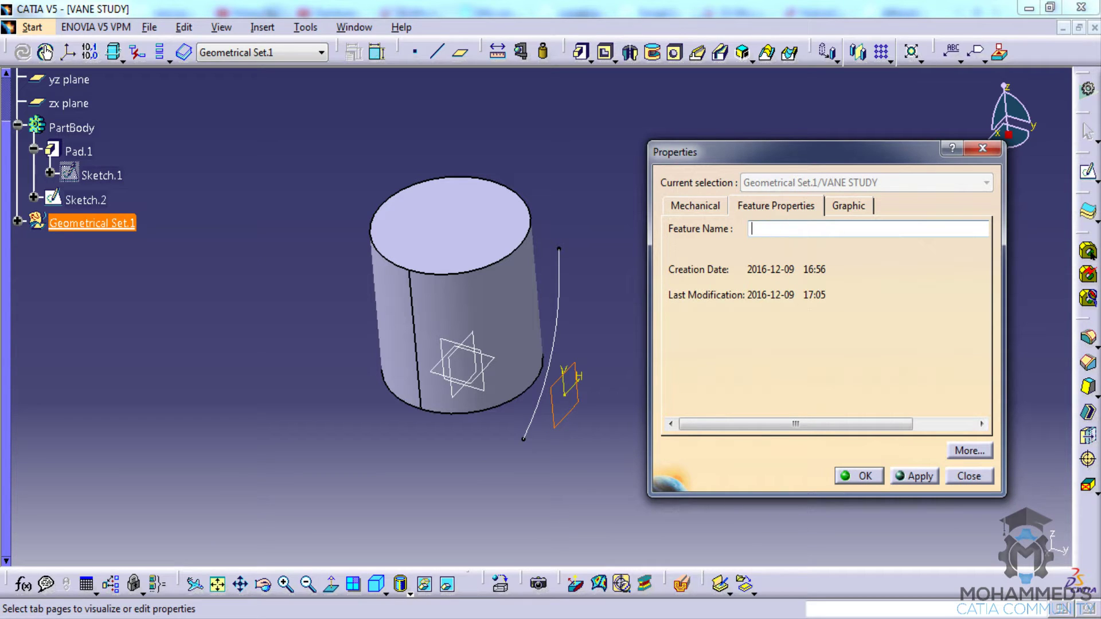
pyautogui.write('CONST')
pyautogui.press('Return')
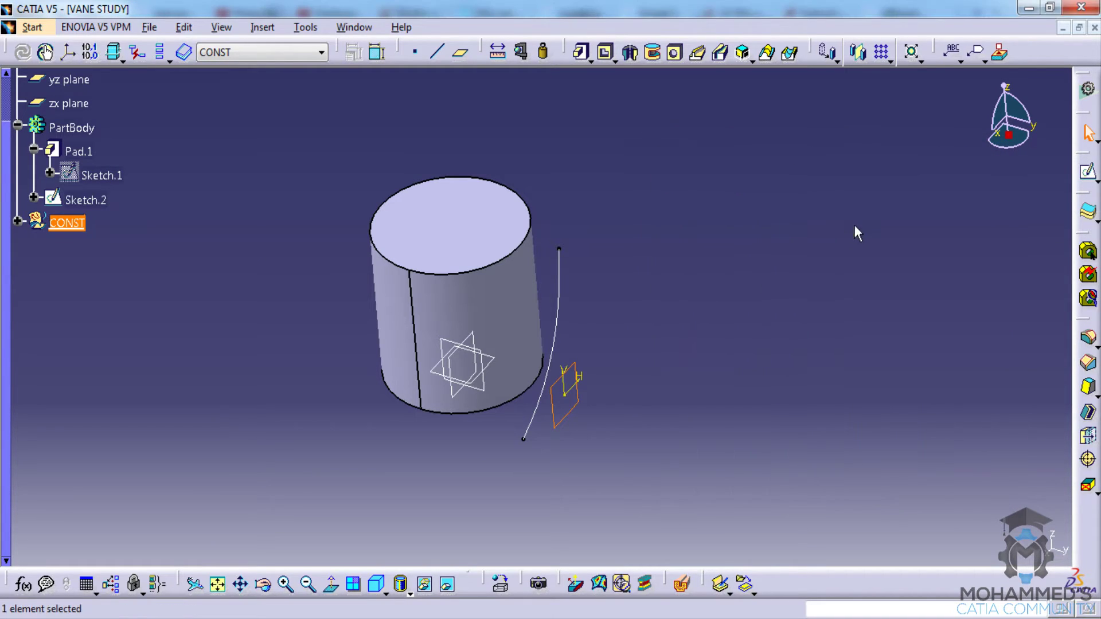
pyautogui.click(176, 231)
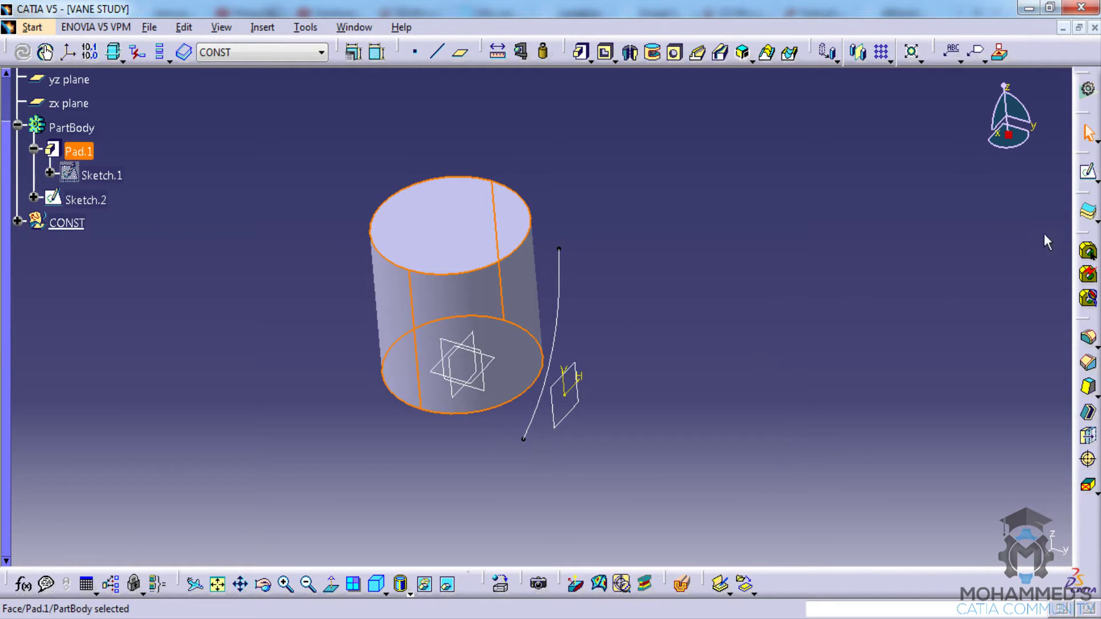
# Switch to the Wireframe and Surface Design workbench.
pyautogui.click(32, 27)
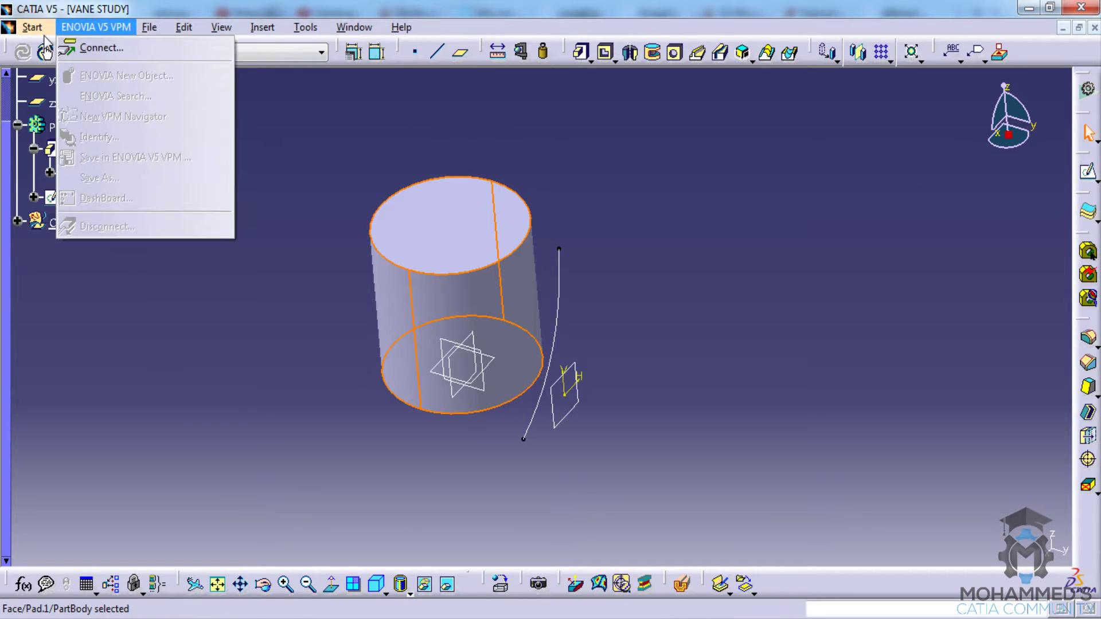
pyautogui.moveTo(79, 73)
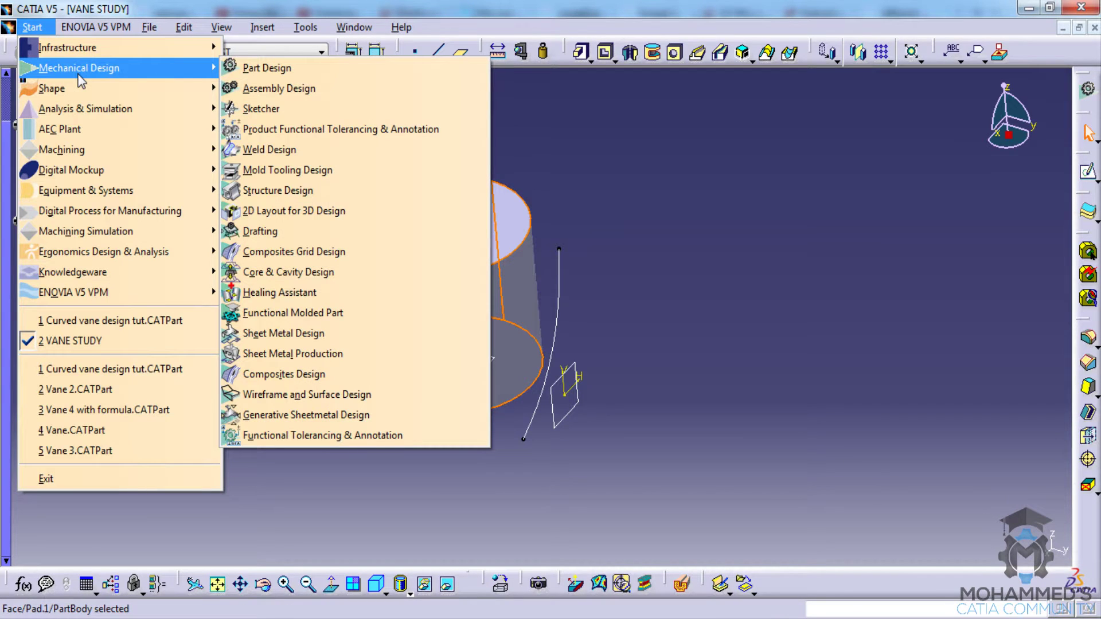
pyautogui.click(344, 395)
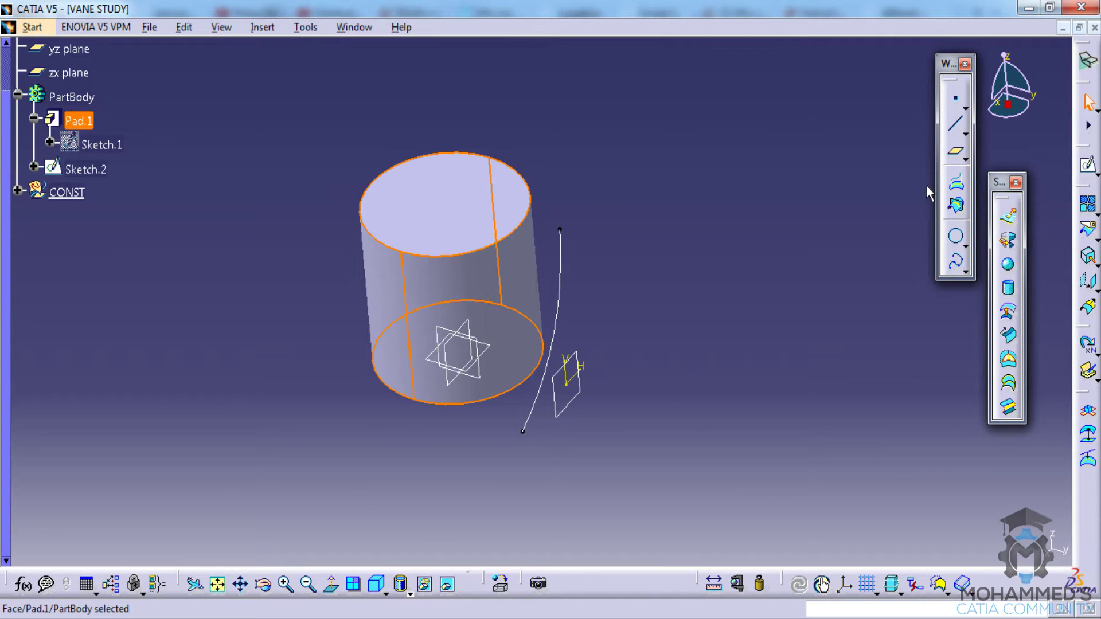
# Extract the cylinder's outer face as the surface Extract.1.
pyautogui.click(1087, 262)
pyautogui.click(521, 298)
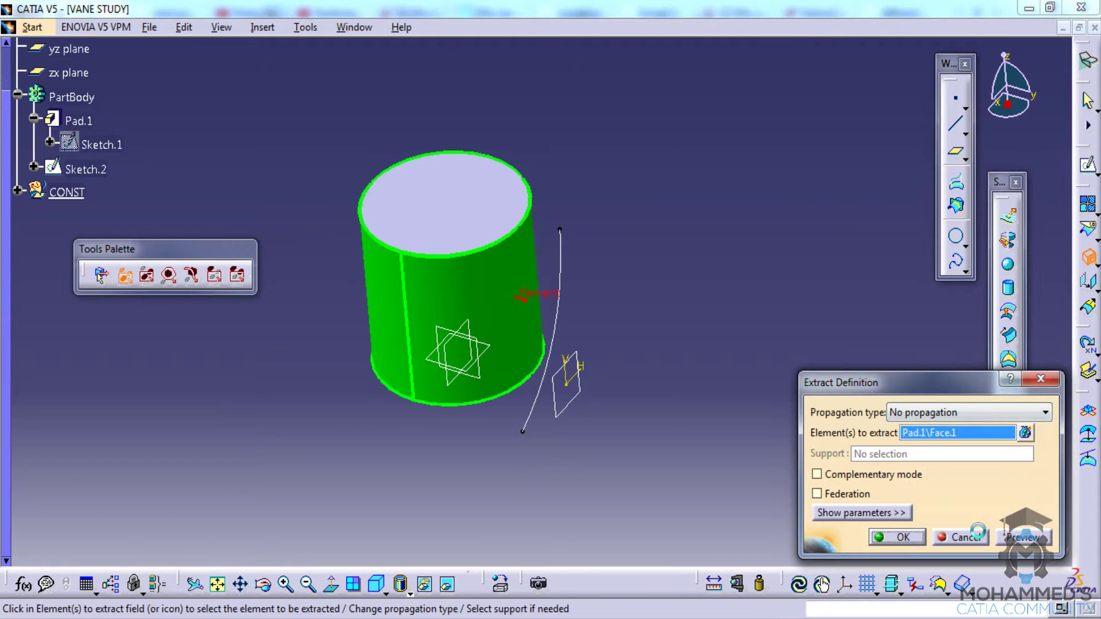
pyautogui.click(897, 537)
pyautogui.moveTo(462, 233); pyautogui.dragTo(492, 241, button='middle')
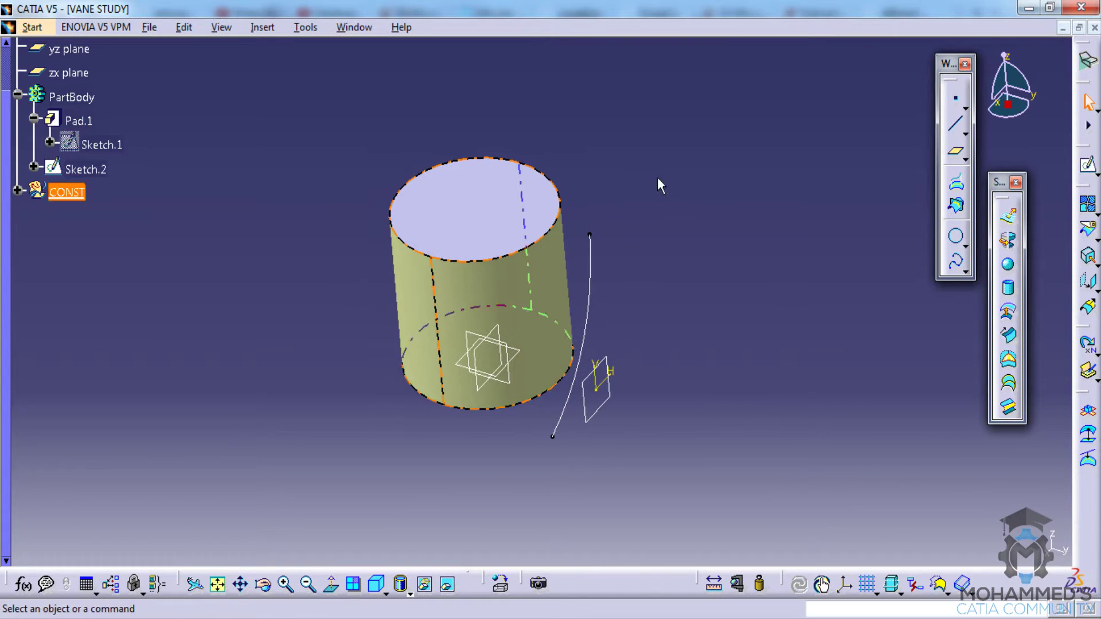
# Project Sketch.2 along a direction, using Plane.1 as the projection direction.
pyautogui.click(591, 257)
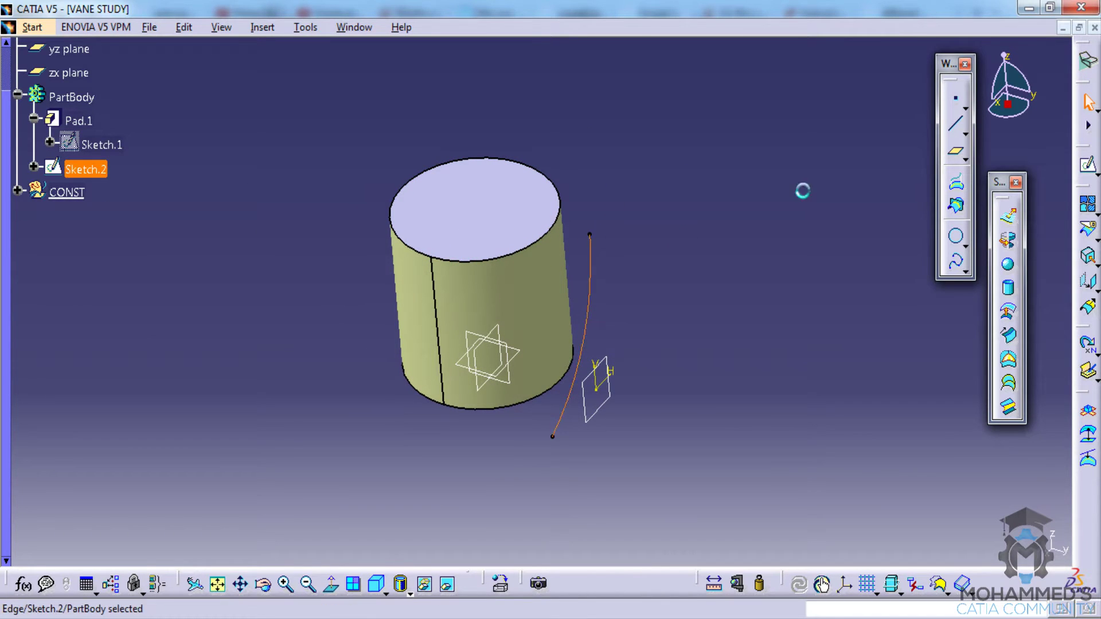
pyautogui.click(955, 183)
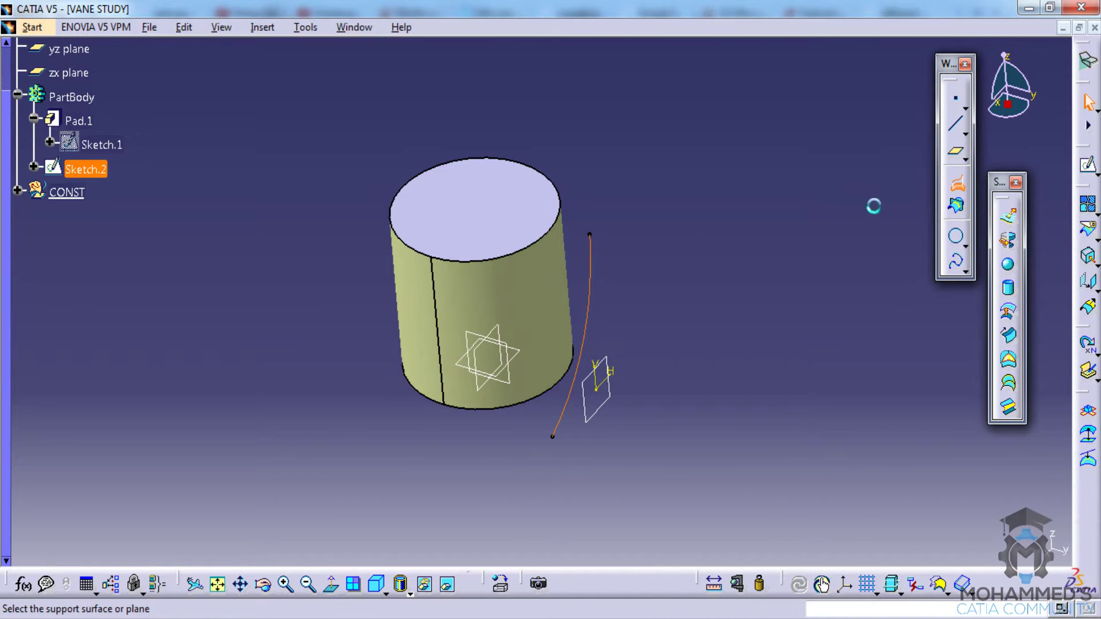
pyautogui.click(938, 411)
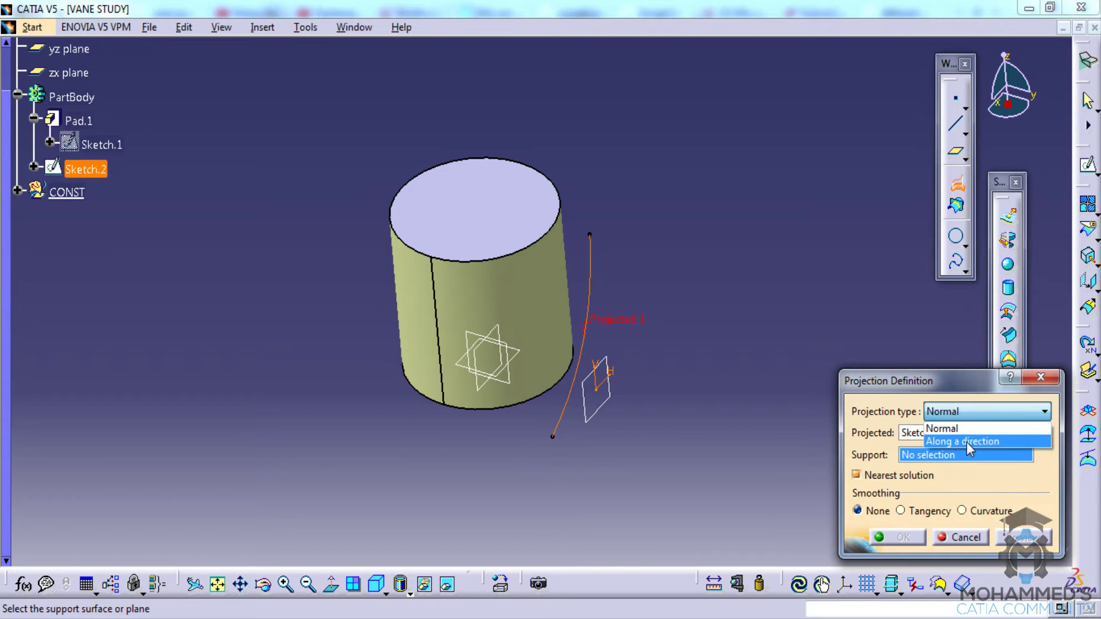
pyautogui.click(969, 442)
pyautogui.click(939, 456)
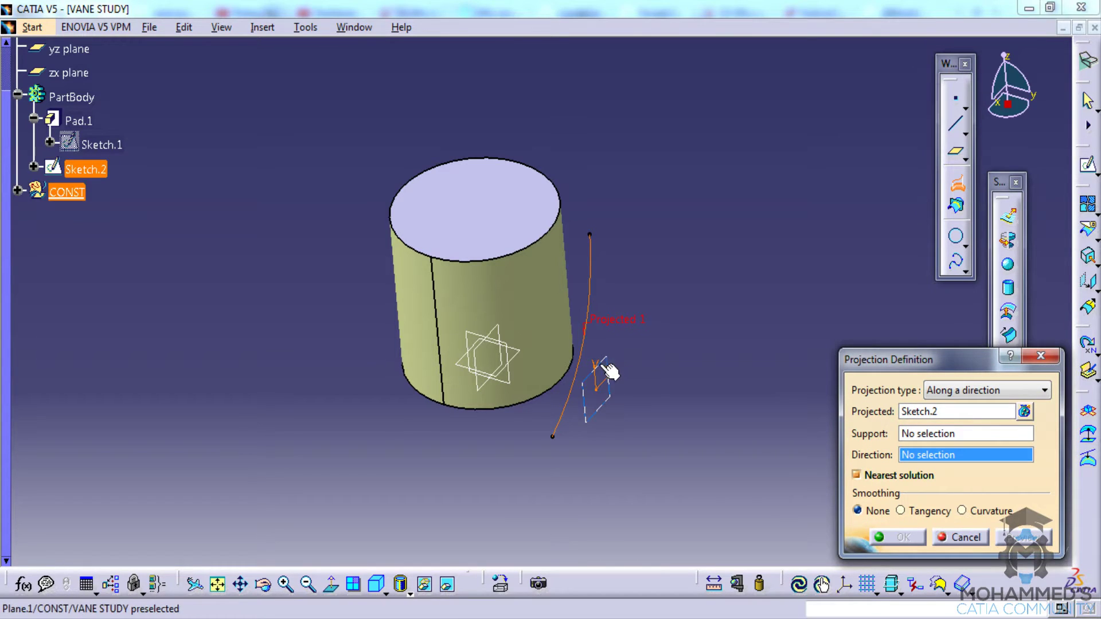
pyautogui.click(609, 371)
# Set Extract.1 as the projection support, preview, and confirm Project.1.
pyautogui.click(924, 436)
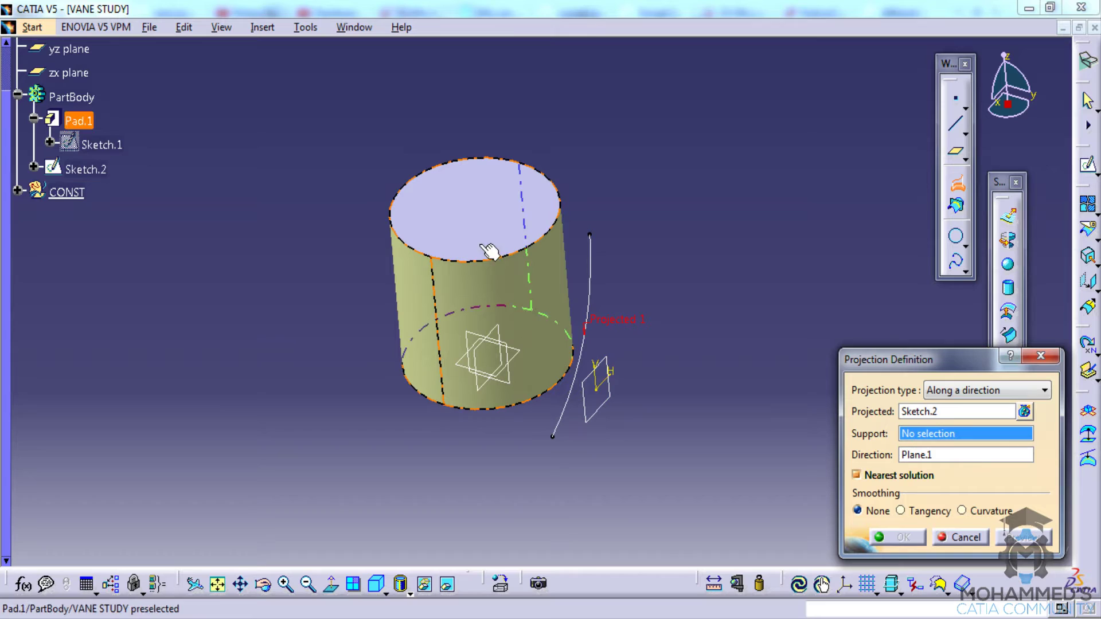
pyautogui.click(19, 191)
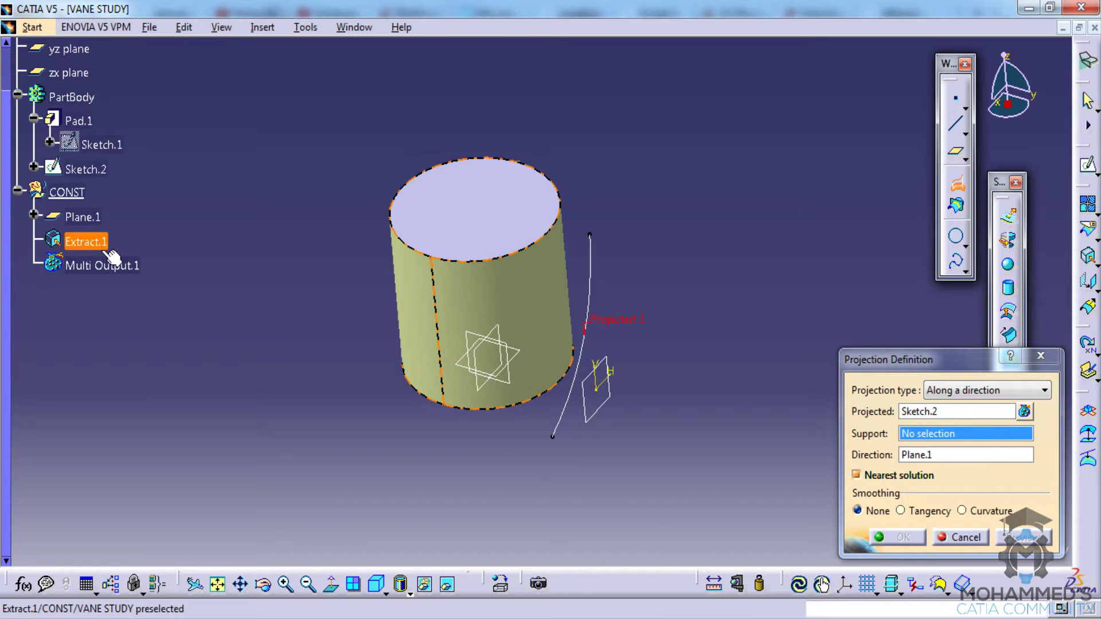
pyautogui.click(86, 241)
pyautogui.click(1039, 538)
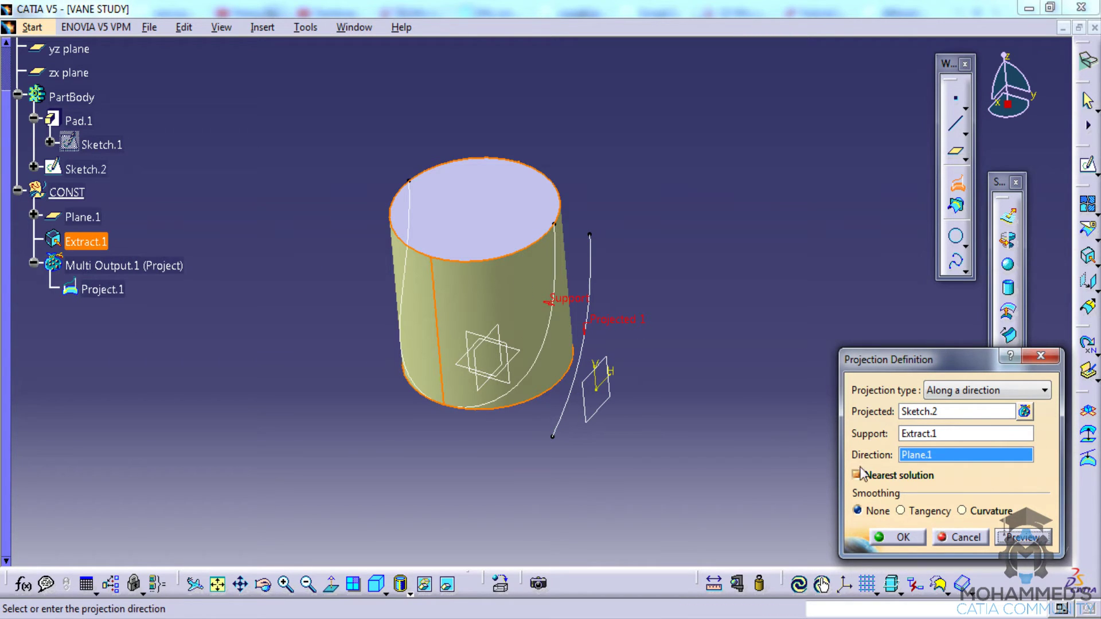
pyautogui.moveTo(490, 292); pyautogui.dragTo(575, 219, button='middle')
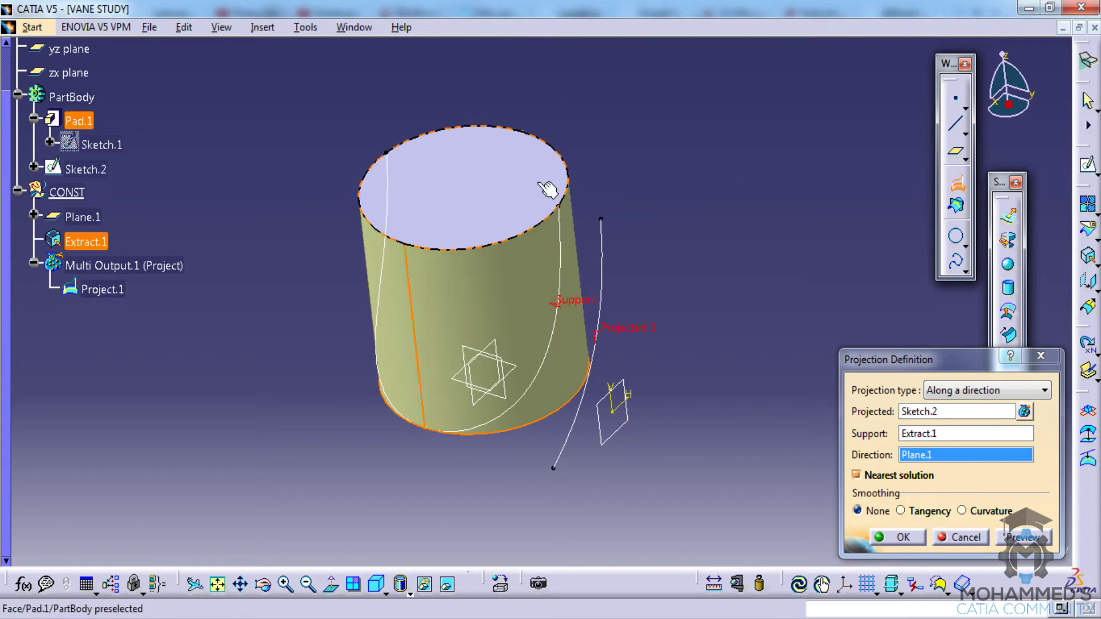
pyautogui.moveTo(433, 258); pyautogui.dragTo(591, 215, button='middle')
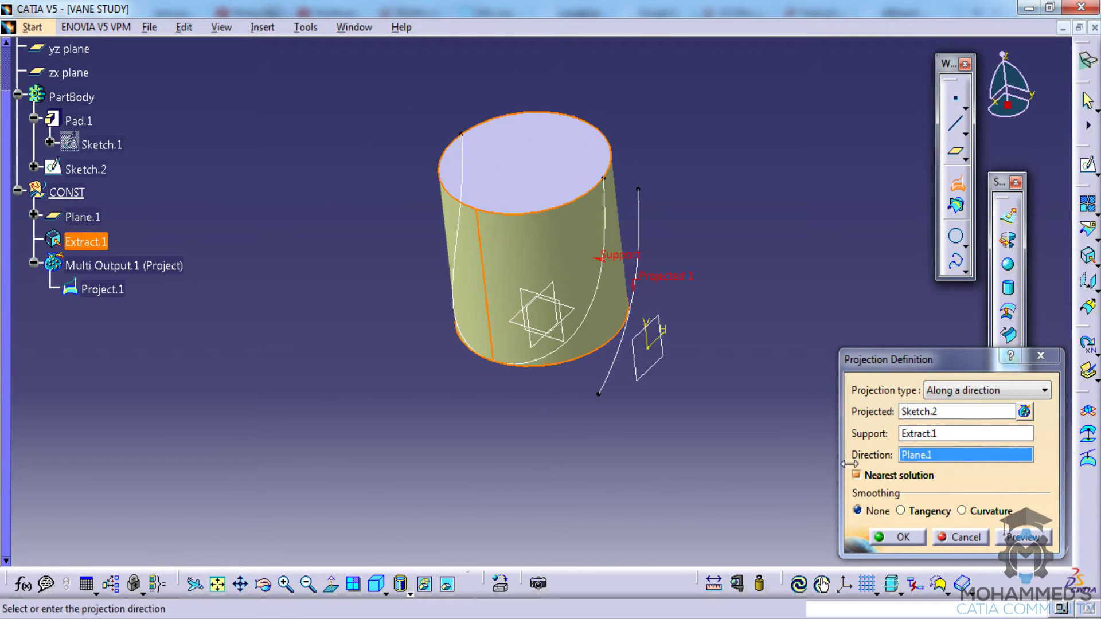
pyautogui.click(906, 537)
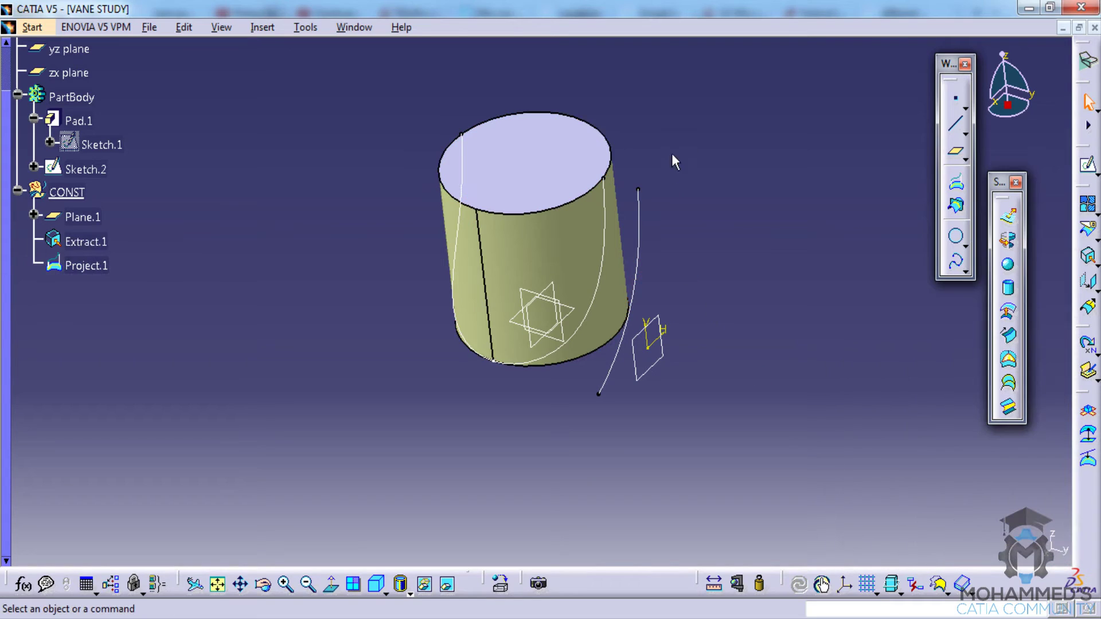
# Split Project.1 with the zx plane.
pyautogui.click(86, 265)
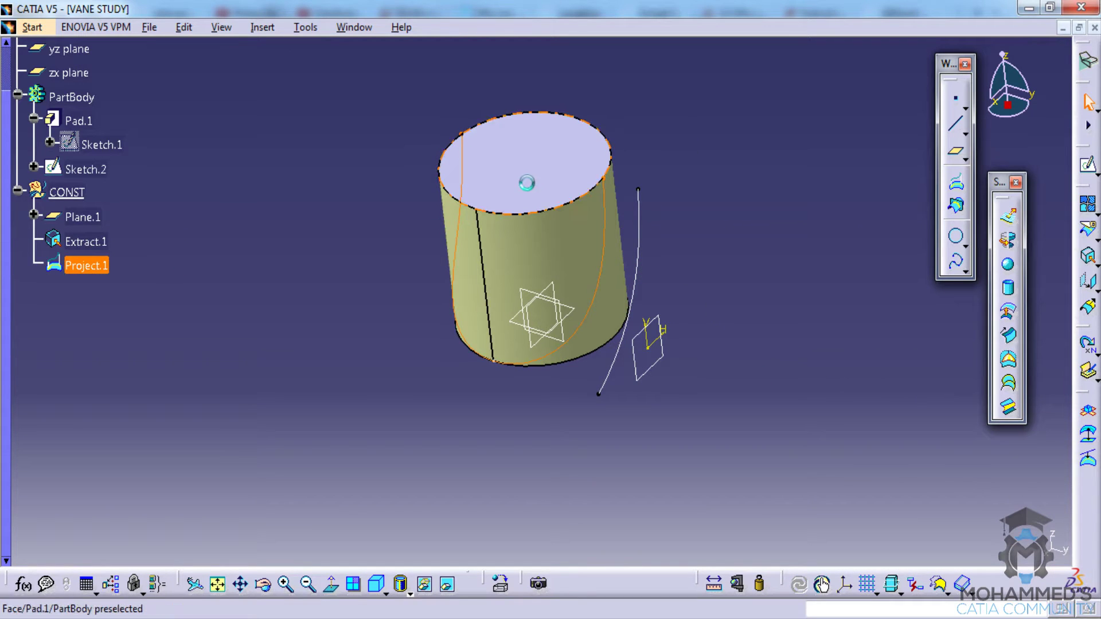
pyautogui.click(1087, 229)
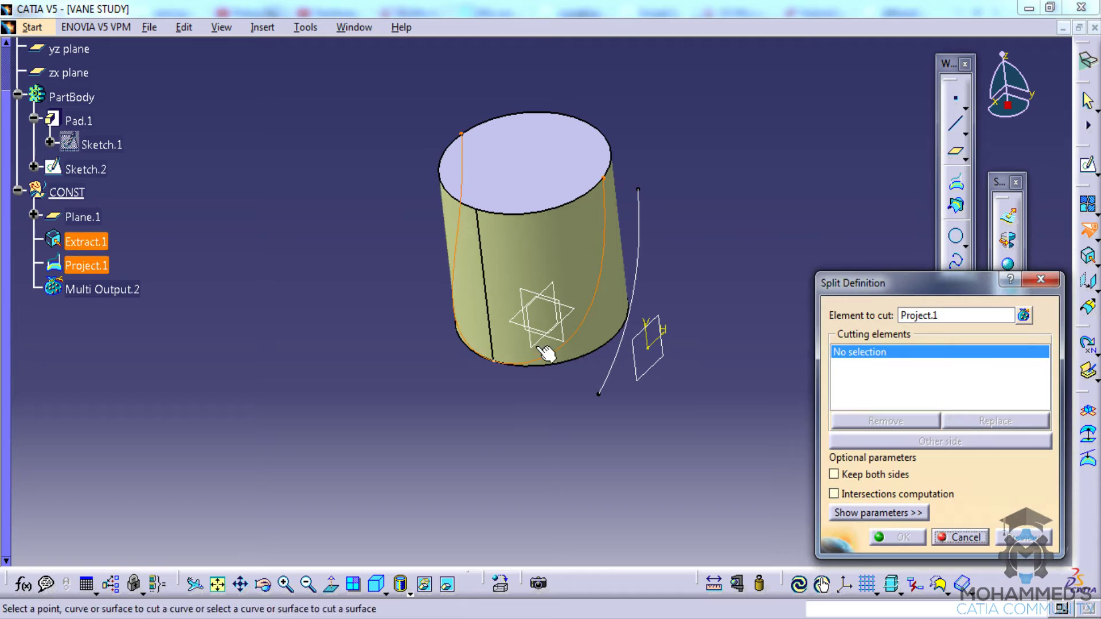
pyautogui.click(545, 350)
pyautogui.moveTo(700, 226); pyautogui.dragTo(543, 298, button='middle')
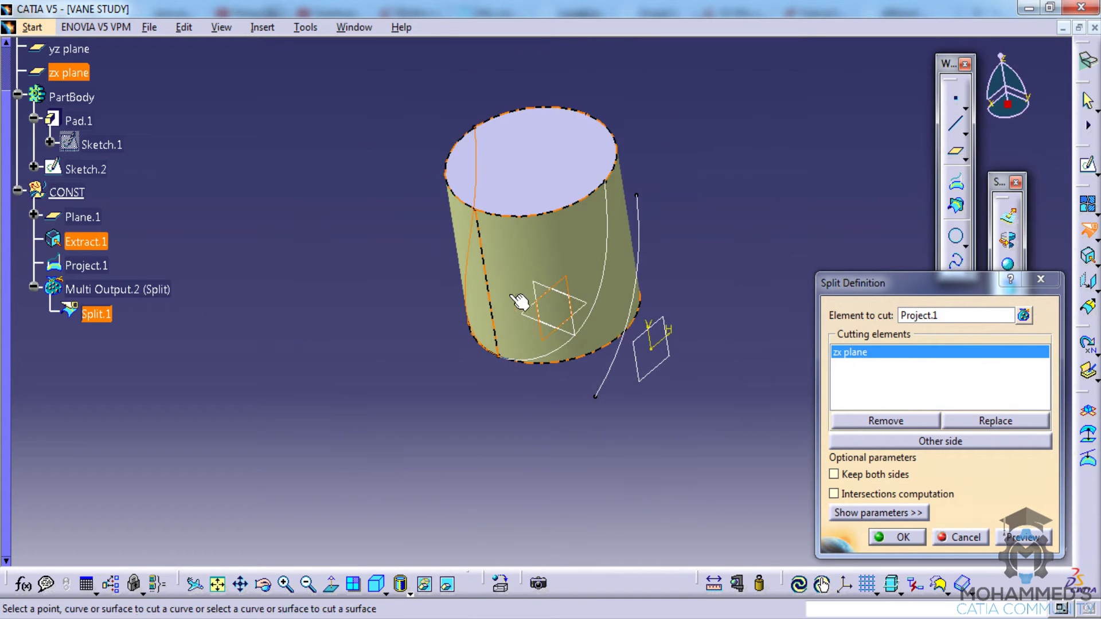
pyautogui.moveTo(585, 260); pyautogui.dragTo(599, 246, button='middle')
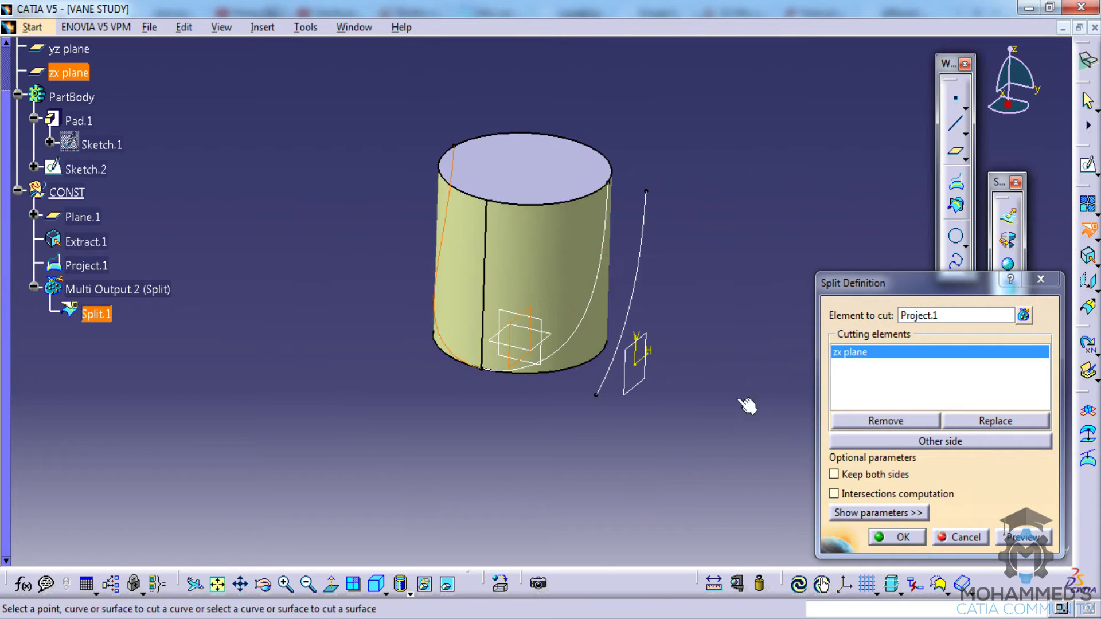
pyautogui.click(912, 540)
# Keep the other side of the split curve and confirm Split.1.
pyautogui.moveTo(596, 243); pyautogui.dragTo(466, 203, button='middle')
pyautogui.moveTo(456, 265); pyautogui.dragTo(572, 210, button='middle')
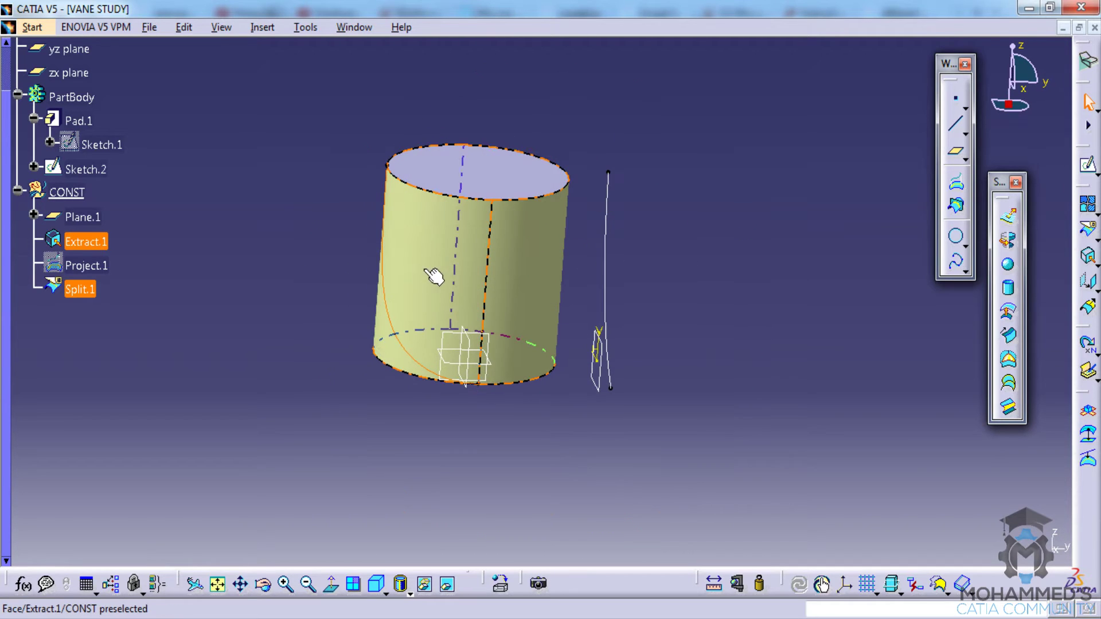
pyautogui.moveTo(406, 271); pyautogui.dragTo(372, 377, button='middle')
pyautogui.click(313, 201)
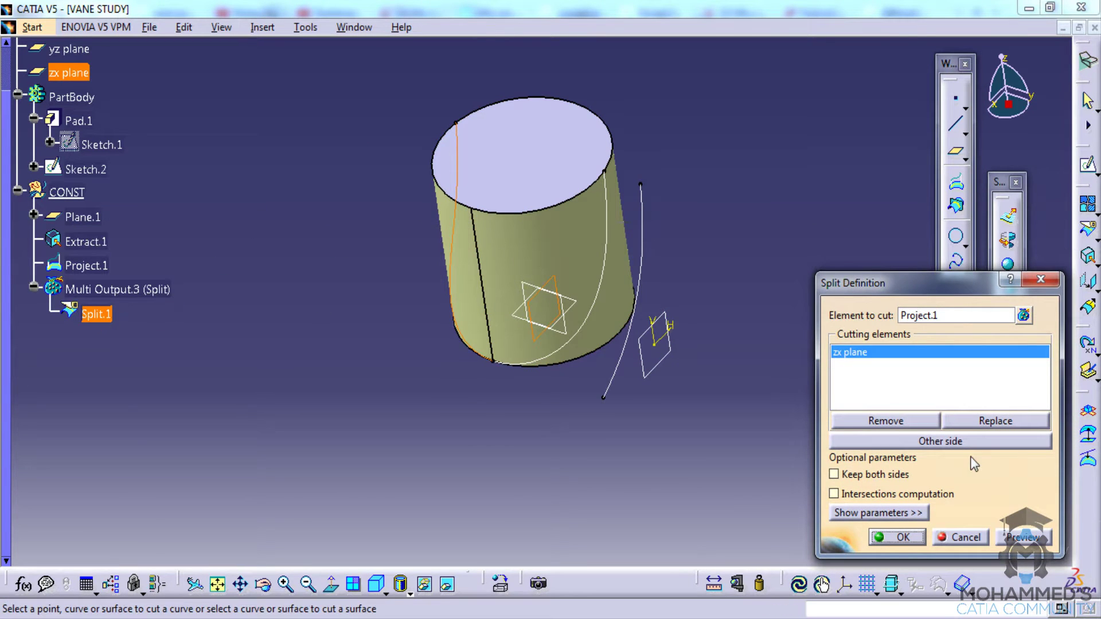
pyautogui.click(959, 443)
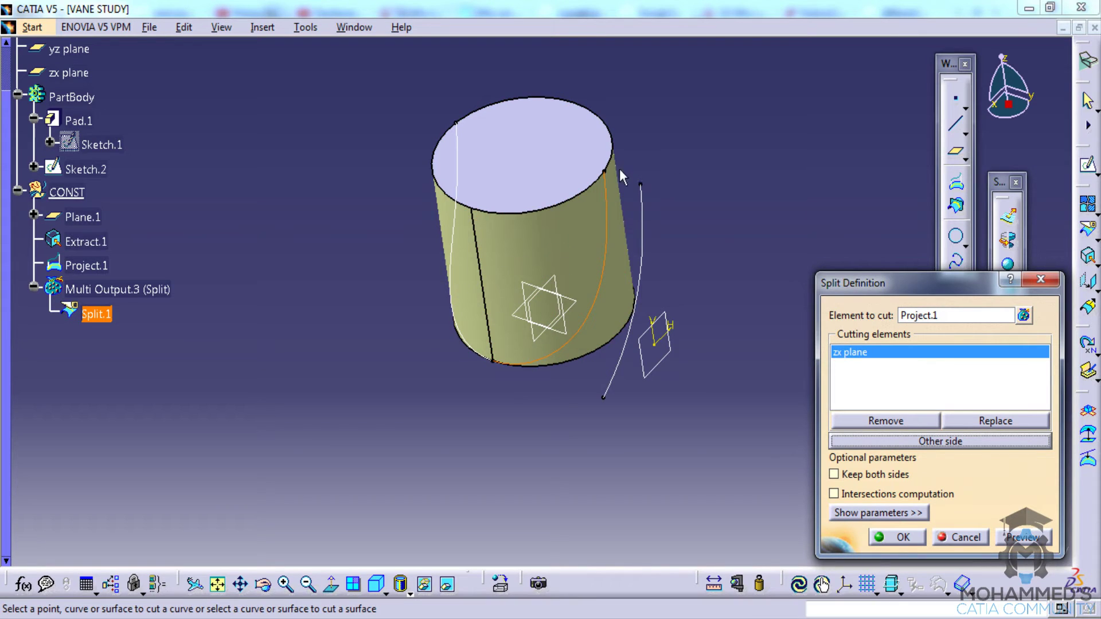
pyautogui.click(912, 537)
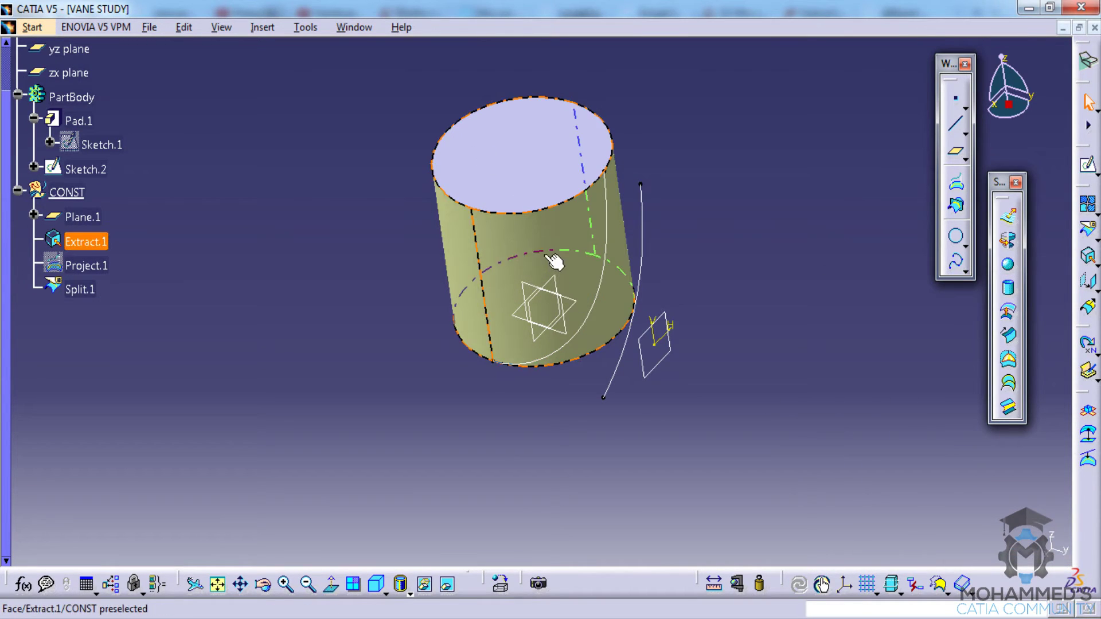
# Hide Sketch.2's untrimmed curve so only Split.1 shows on the cylinder.
pyautogui.moveTo(553, 262); pyautogui.dragTo(607, 239, button='middle')
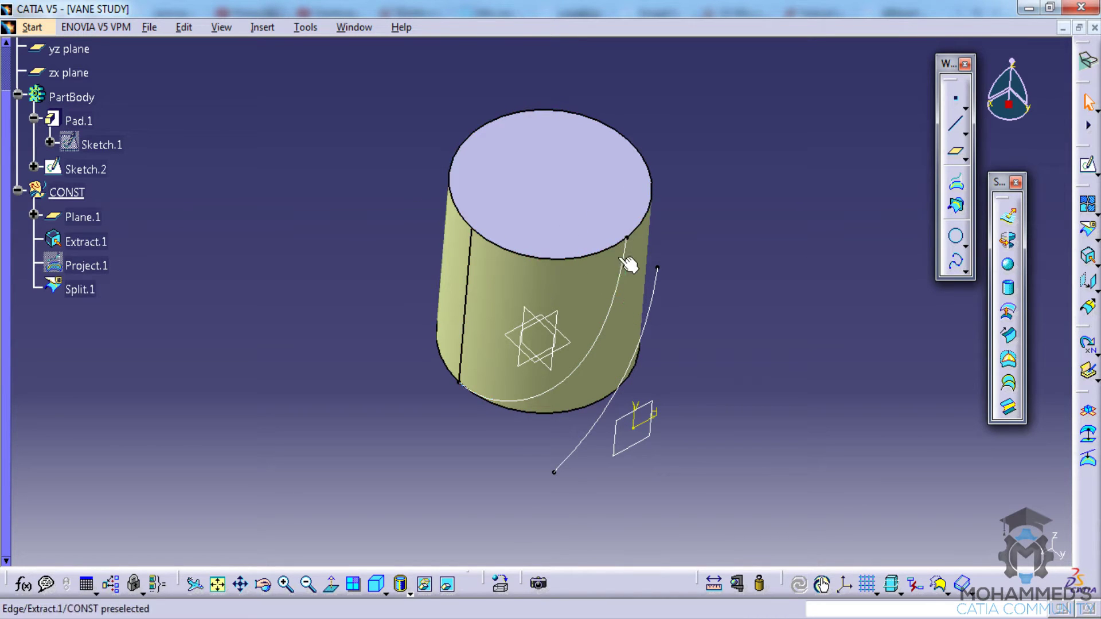
pyautogui.moveTo(560, 368); pyautogui.dragTo(556, 322, button='middle')
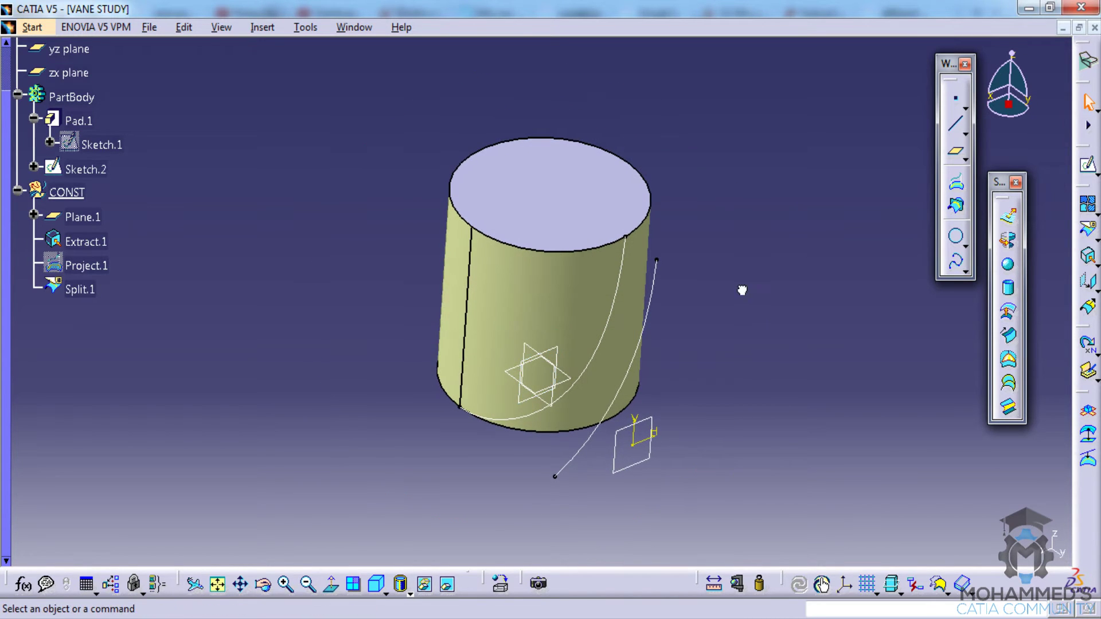
pyautogui.rightClick(658, 277)
pyautogui.click(757, 185)
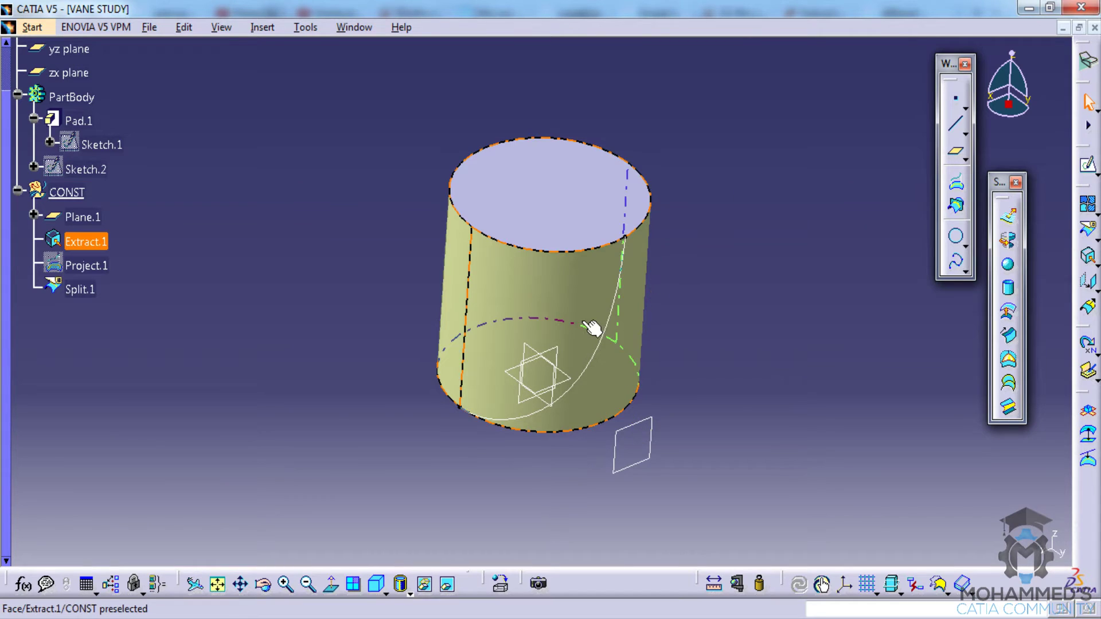
pyautogui.moveTo(590, 327); pyautogui.dragTo(656, 275, button='middle')
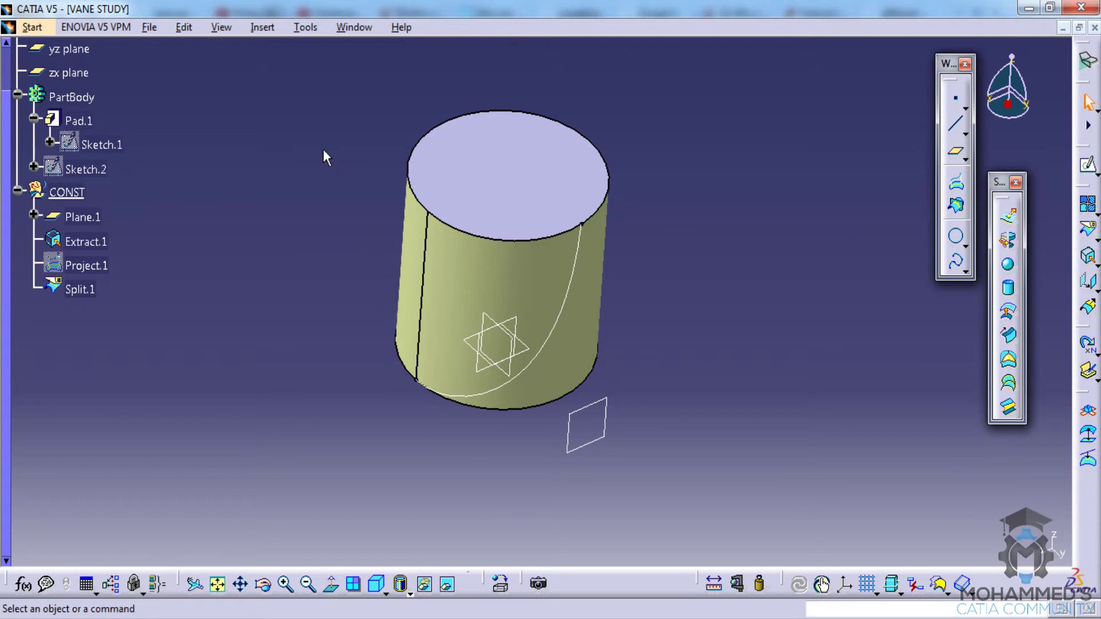
# Create Plane.2 offset 80mm from the xy plane.
pyautogui.click(956, 148)
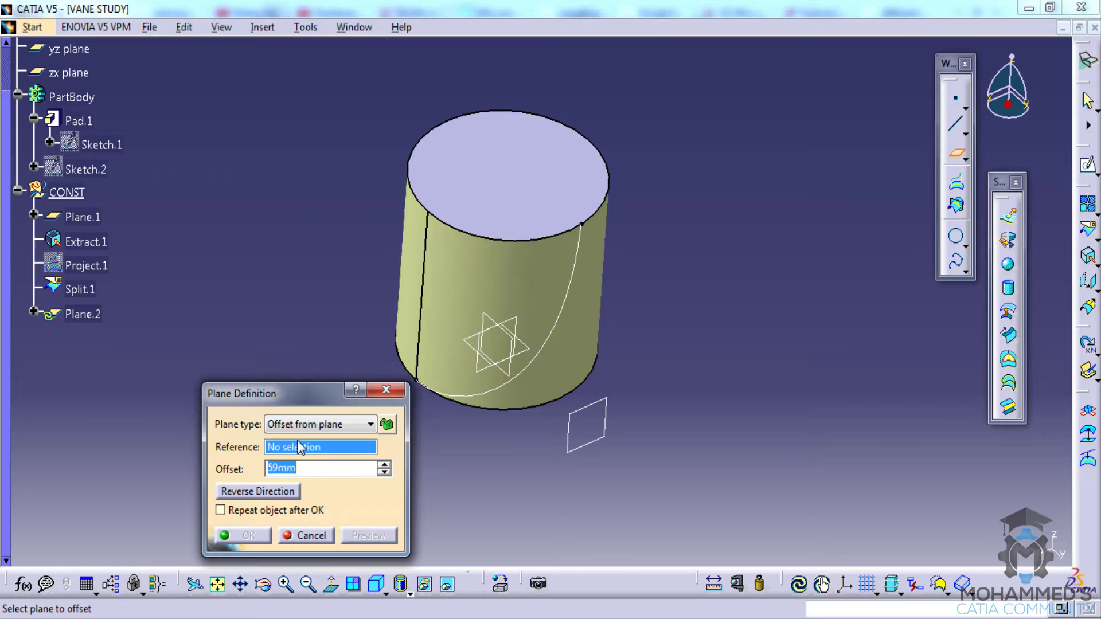
pyautogui.rightClick(301, 448)
pyautogui.click(361, 142)
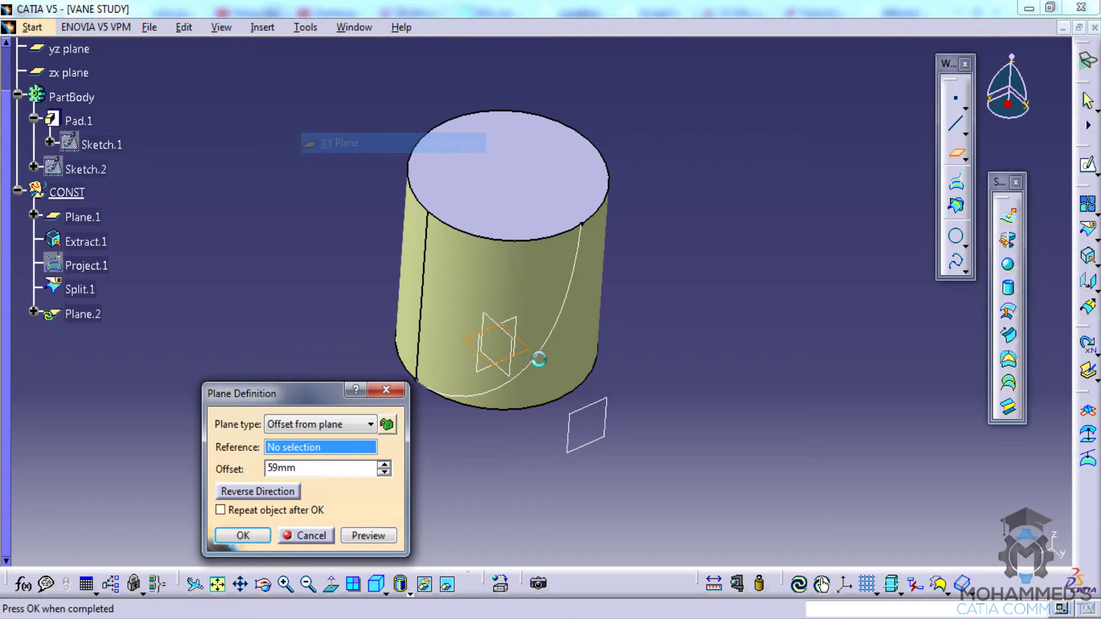
pyautogui.press('Return')
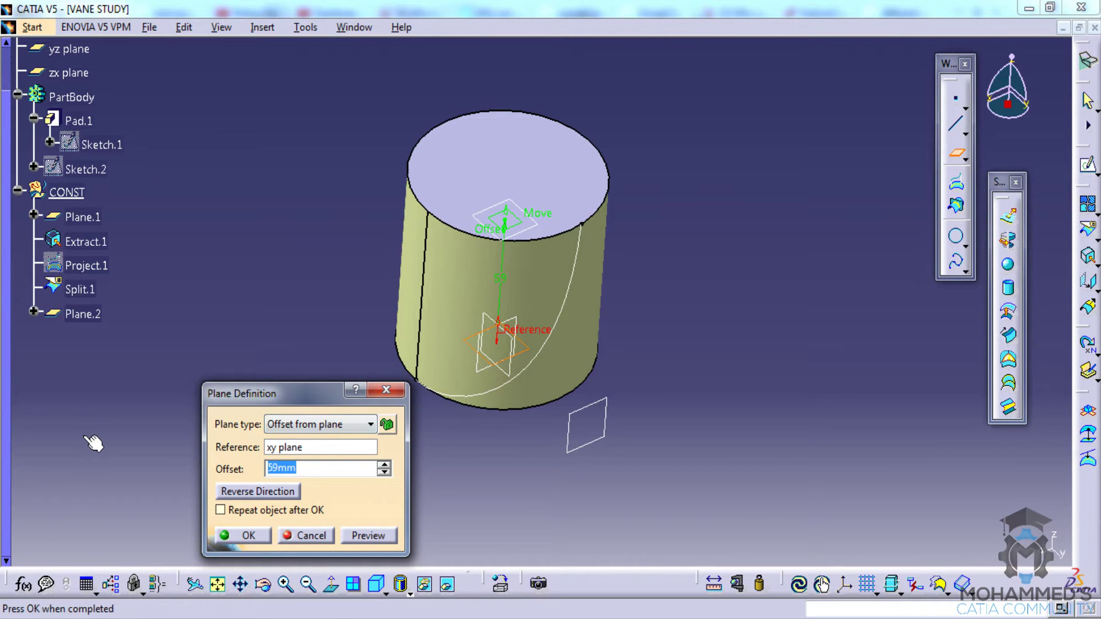
pyautogui.write('80')
pyautogui.click(380, 538)
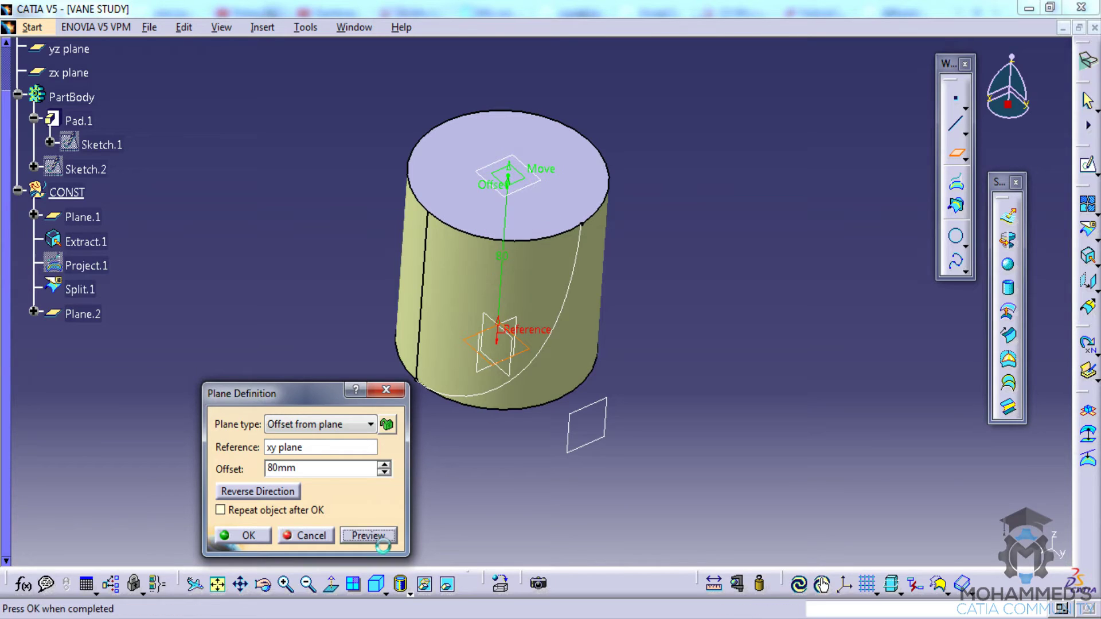
pyautogui.click(243, 535)
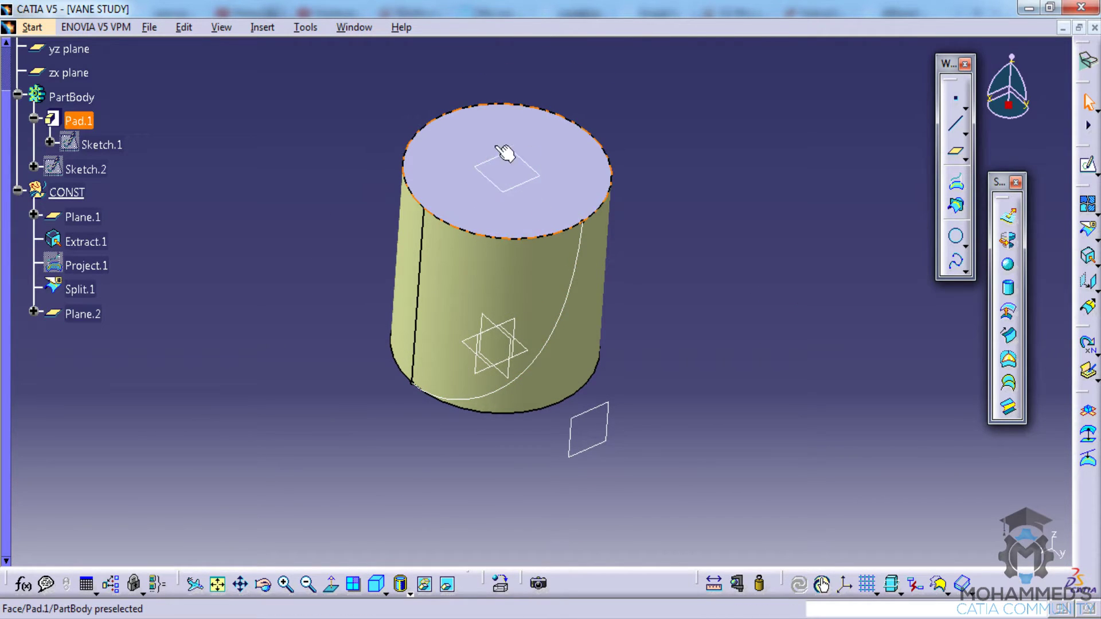
pyautogui.moveTo(542, 208); pyautogui.dragTo(590, 192, button='middle')
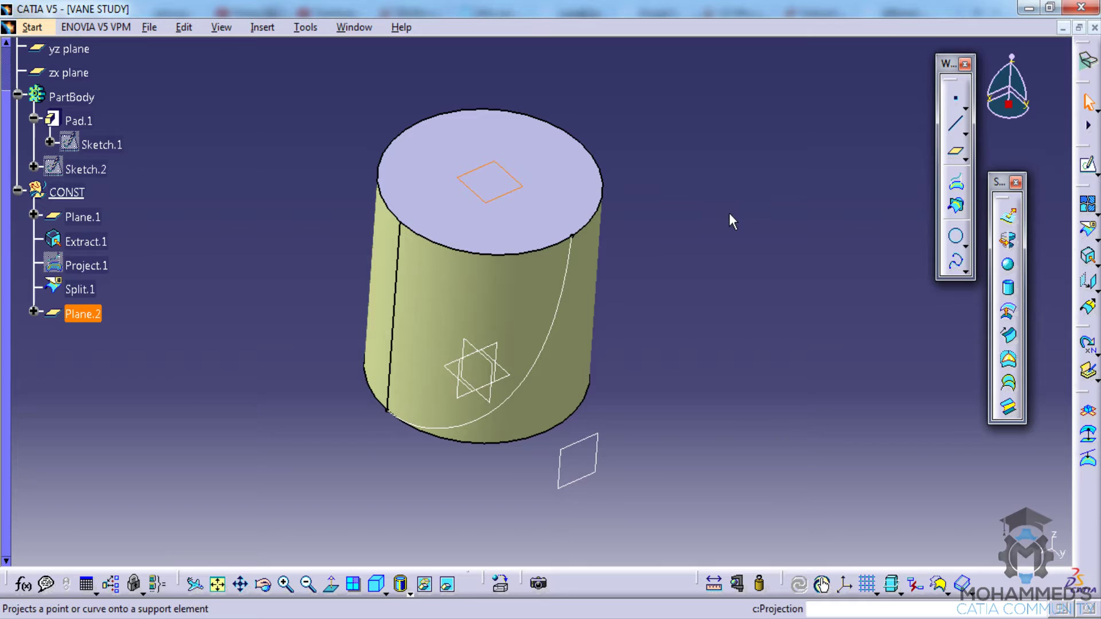
# Start Sketch.3 on Plane.2 and begin projecting the cylinder's geometry into it.
pyautogui.click(1088, 164)
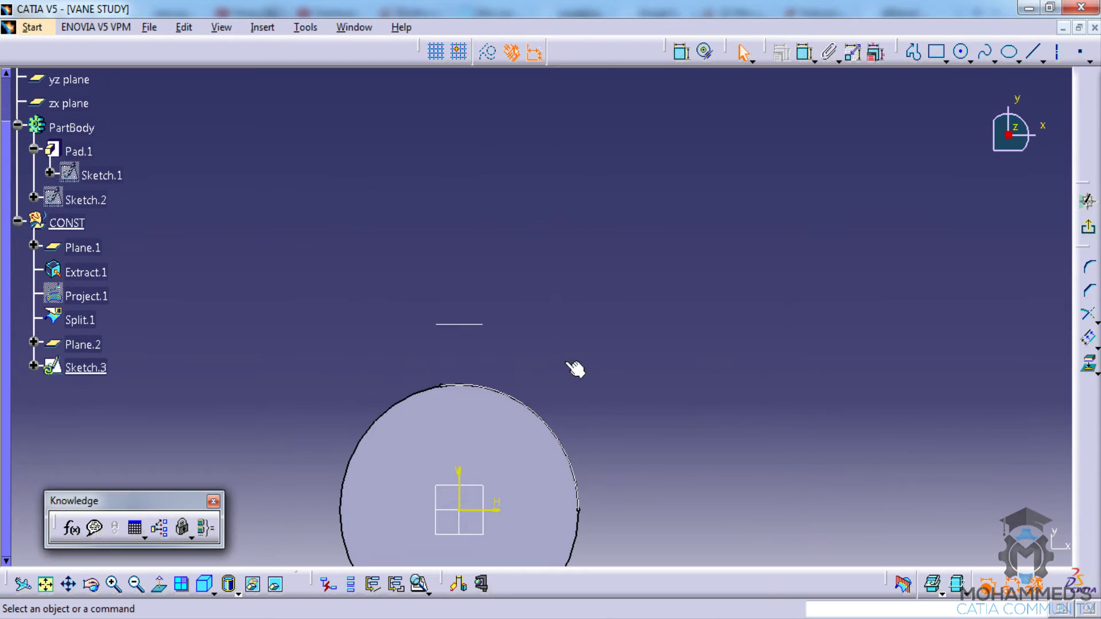
pyautogui.moveTo(575, 368)
pyautogui.mouseDown(button='middle')
pyautogui.moveTo(556, 349)
pyautogui.moveTo(562, 368)
pyautogui.moveTo(720, 341)
pyautogui.moveTo(688, 401)
pyautogui.moveTo(799, 293)
pyautogui.moveTo(720, 245)
pyautogui.mouseUp(button='middle')
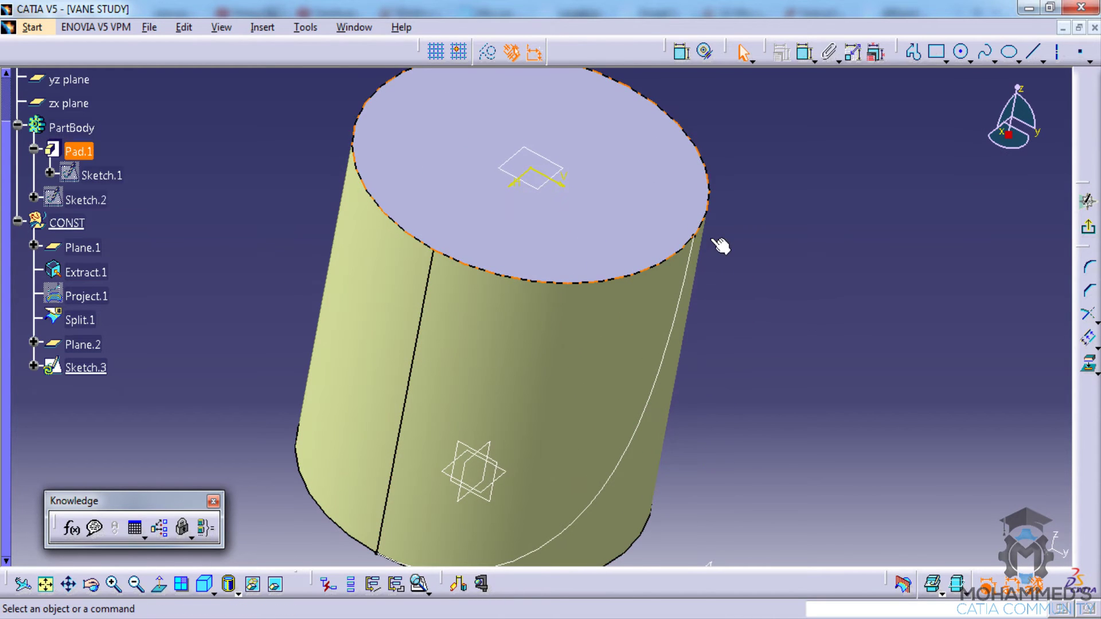
pyautogui.click(1088, 367)
pyautogui.moveTo(595, 262)
pyautogui.mouseDown(button='middle')
pyautogui.moveTo(555, 302)
pyautogui.moveTo(498, 96)
pyautogui.mouseUp(button='middle')
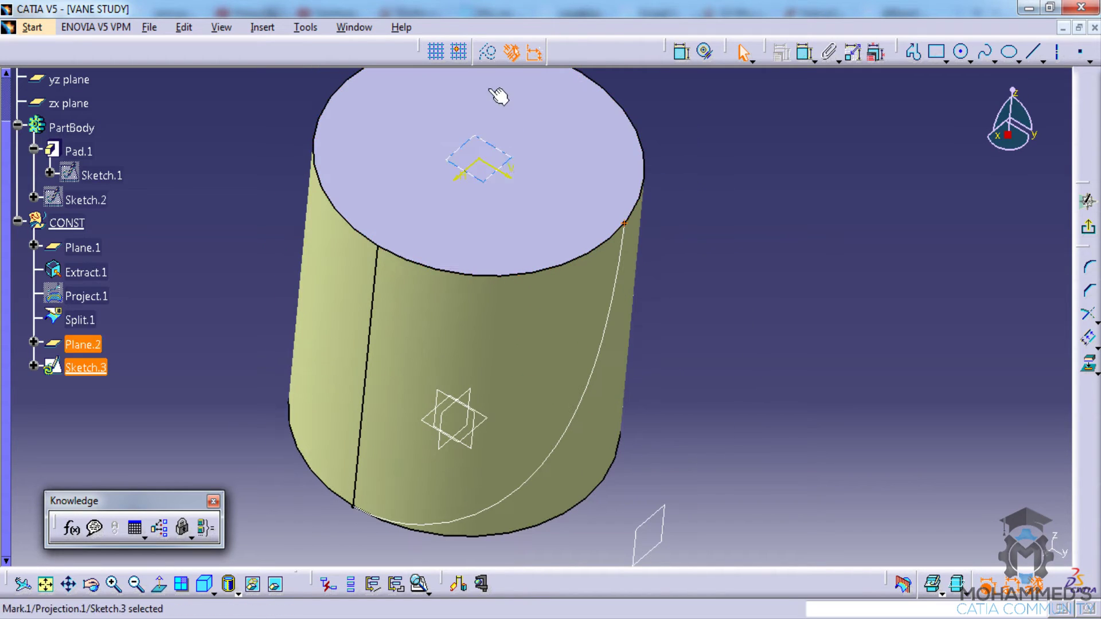
pyautogui.click(553, 201)
pyautogui.moveTo(553, 200)
pyautogui.mouseDown(button='middle')
pyautogui.moveTo(590, 249)
pyautogui.moveTo(698, 257)
pyautogui.mouseUp(button='middle')
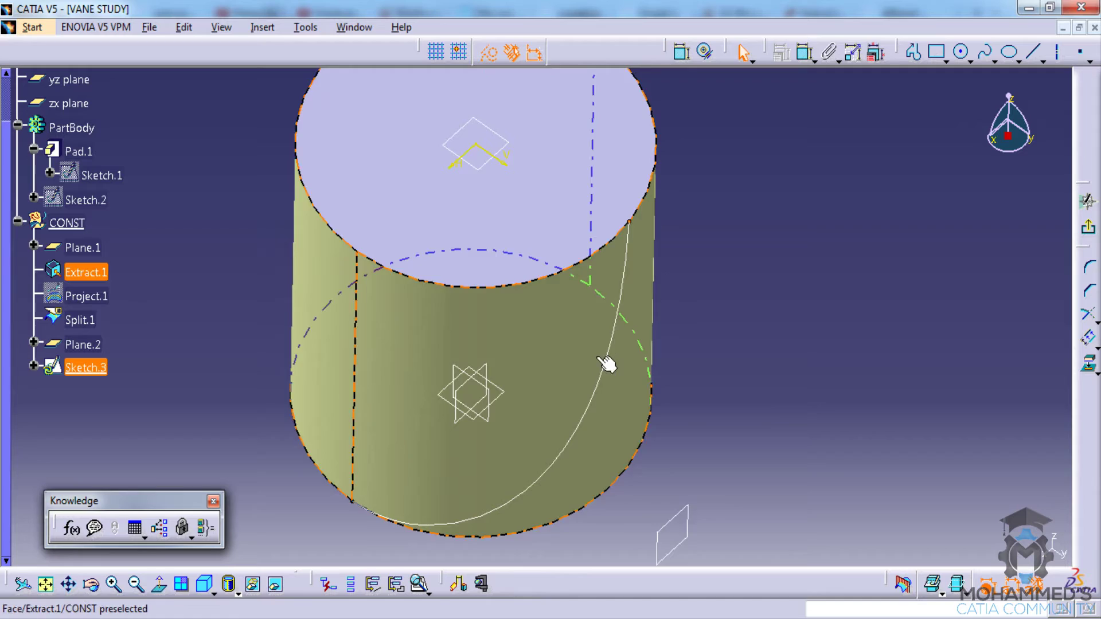
pyautogui.moveTo(754, 186); pyautogui.dragTo(695, 263, button='middle')
# Project the cylinder's top edge as a circle and switch to No 3D Background.
pyautogui.click(617, 287)
pyautogui.click(593, 280)
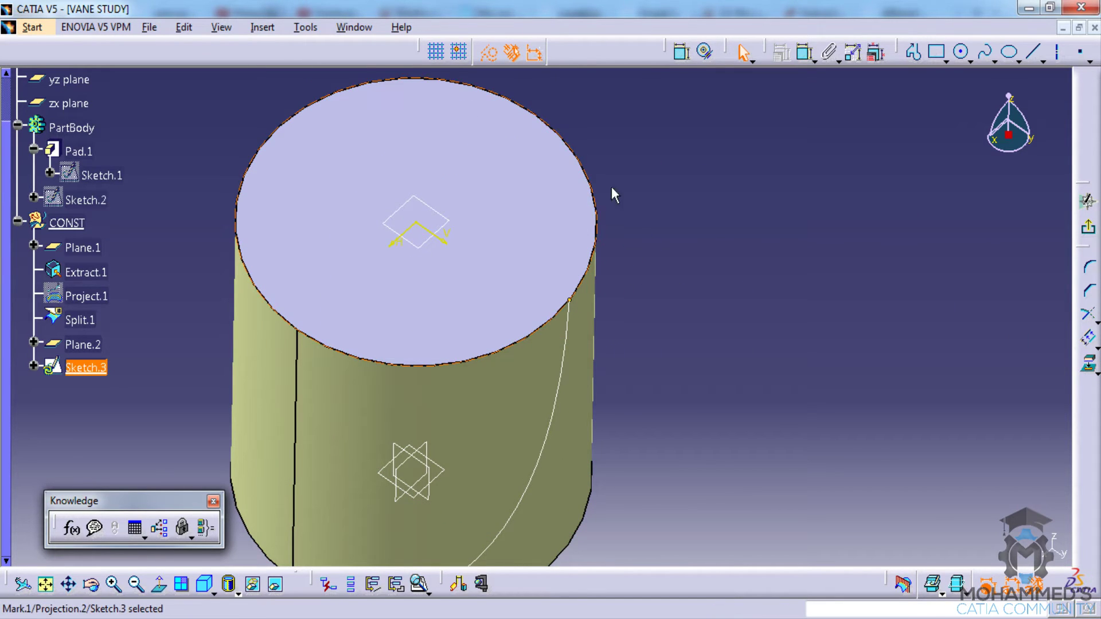
pyautogui.moveTo(469, 132); pyautogui.dragTo(665, 289, button='middle')
pyautogui.click(908, 596)
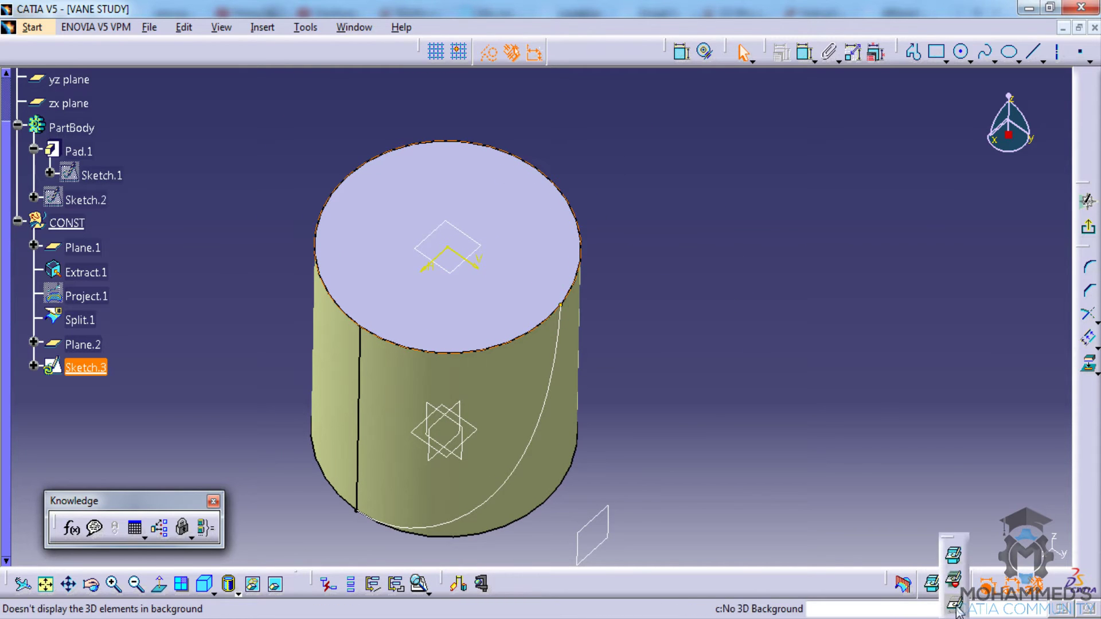
pyautogui.click(953, 539)
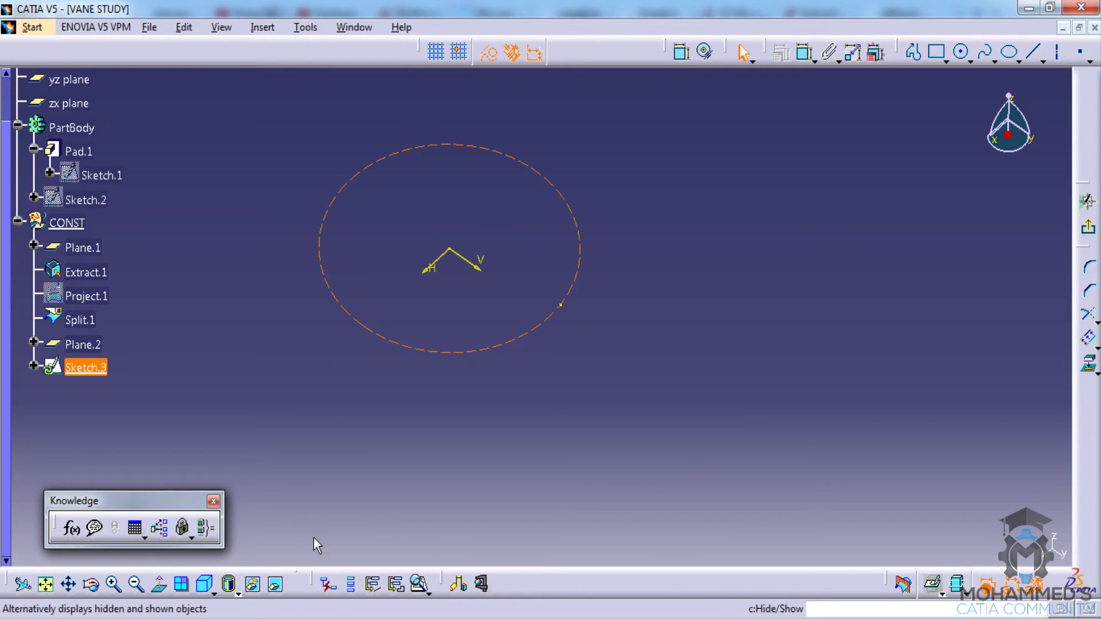
# Draw a line starting from a point on the projected circle's edge.
pyautogui.moveTo(462, 304); pyautogui.dragTo(497, 282, button='middle')
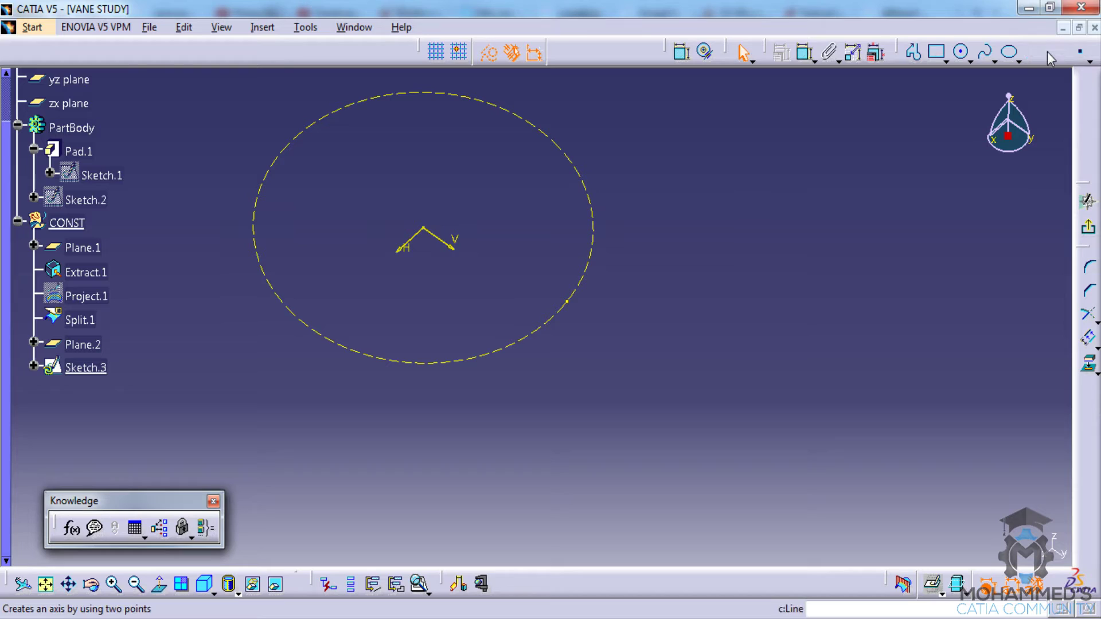
pyautogui.press('Return')
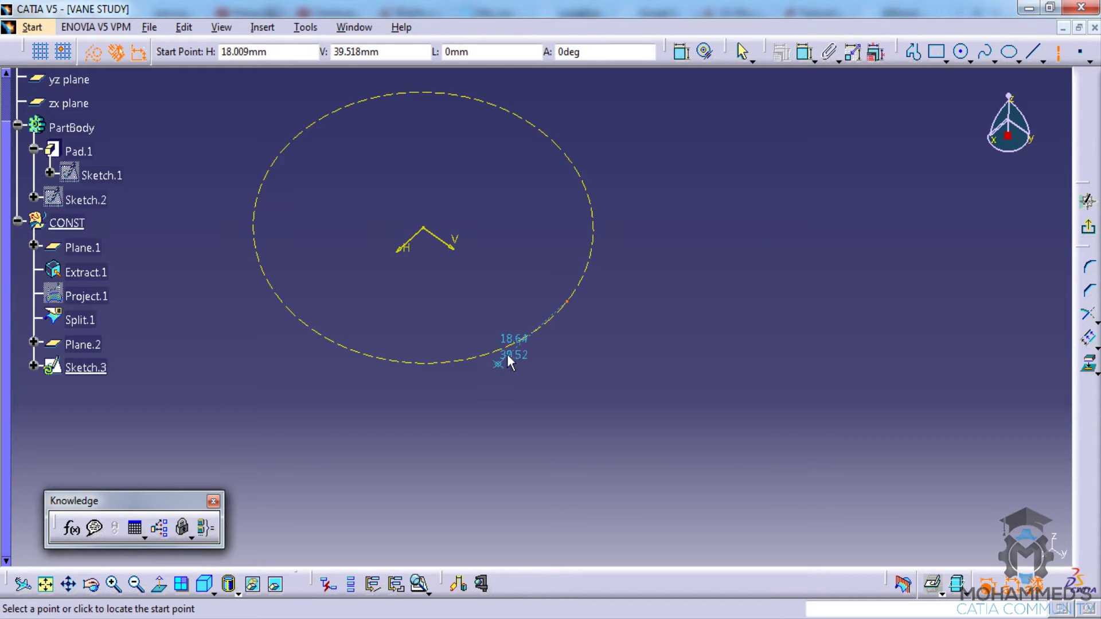
pyautogui.click(573, 308)
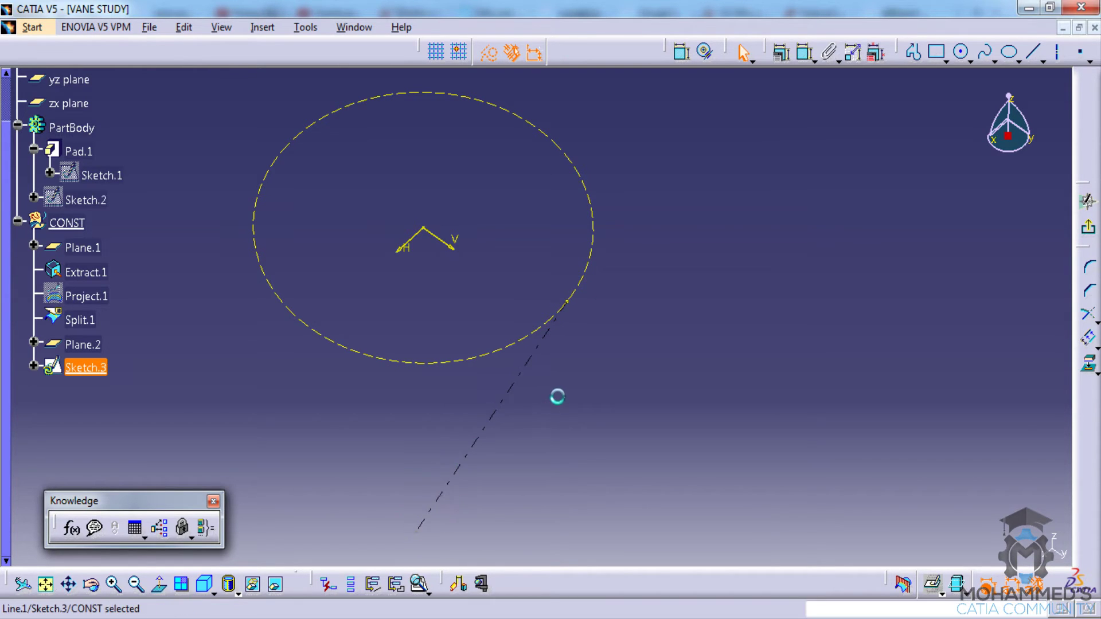
pyautogui.moveTo(558, 396)
pyautogui.mouseDown(button='middle')
pyautogui.moveTo(545, 344)
pyautogui.moveTo(563, 395)
pyautogui.moveTo(561, 349)
pyautogui.moveTo(543, 304)
pyautogui.mouseUp(button='middle')
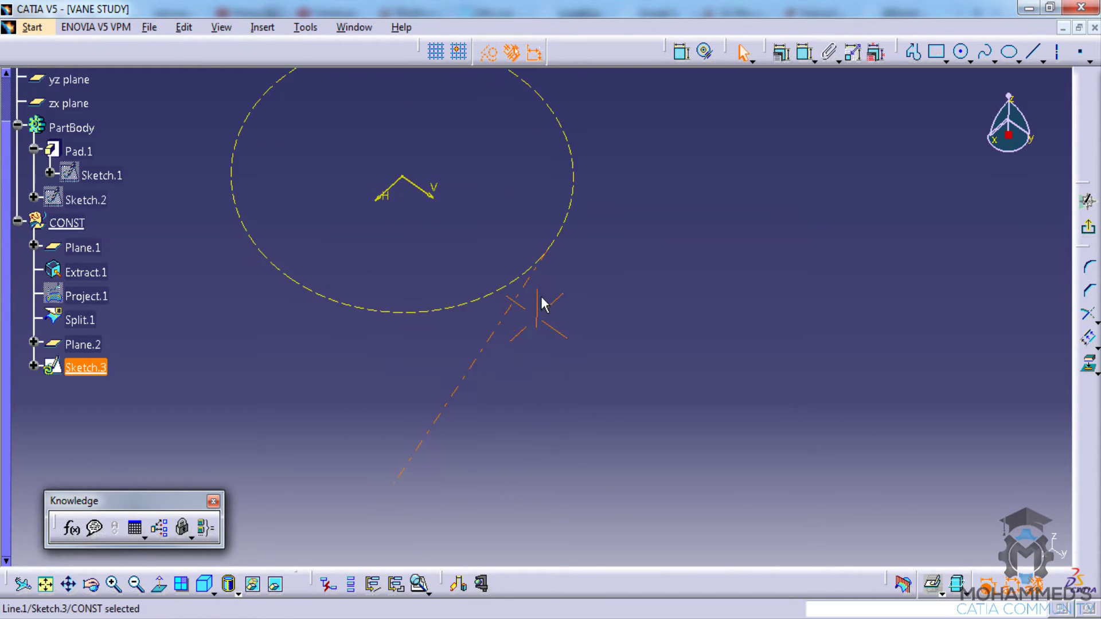
pyautogui.click(665, 255)
# Constrain the new line tangent to the circle.
pyautogui.click(804, 53)
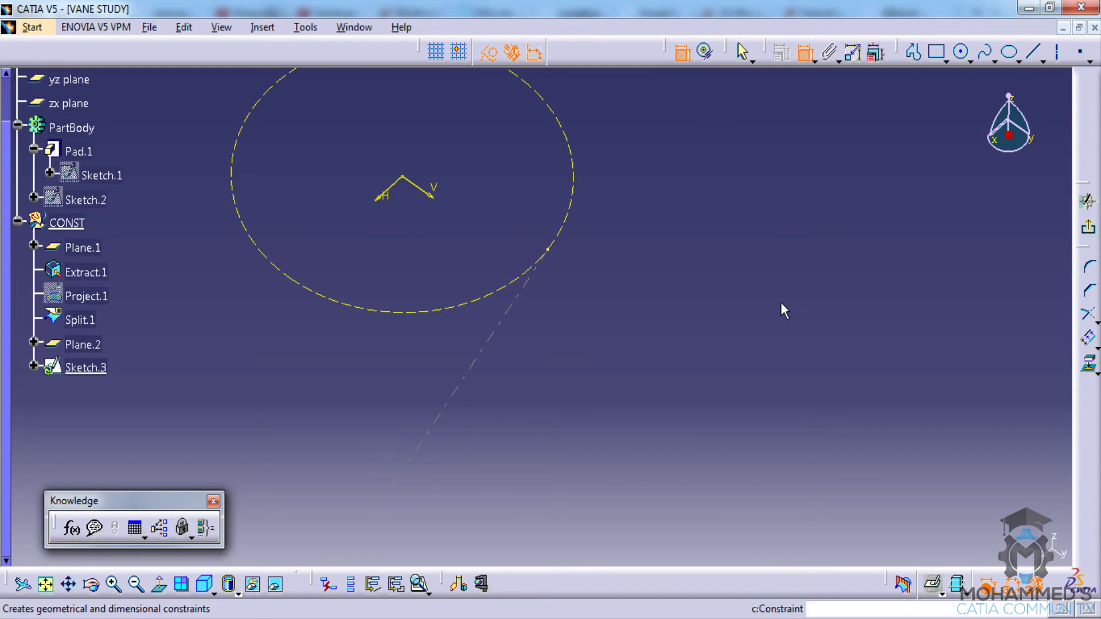
pyautogui.click(516, 286)
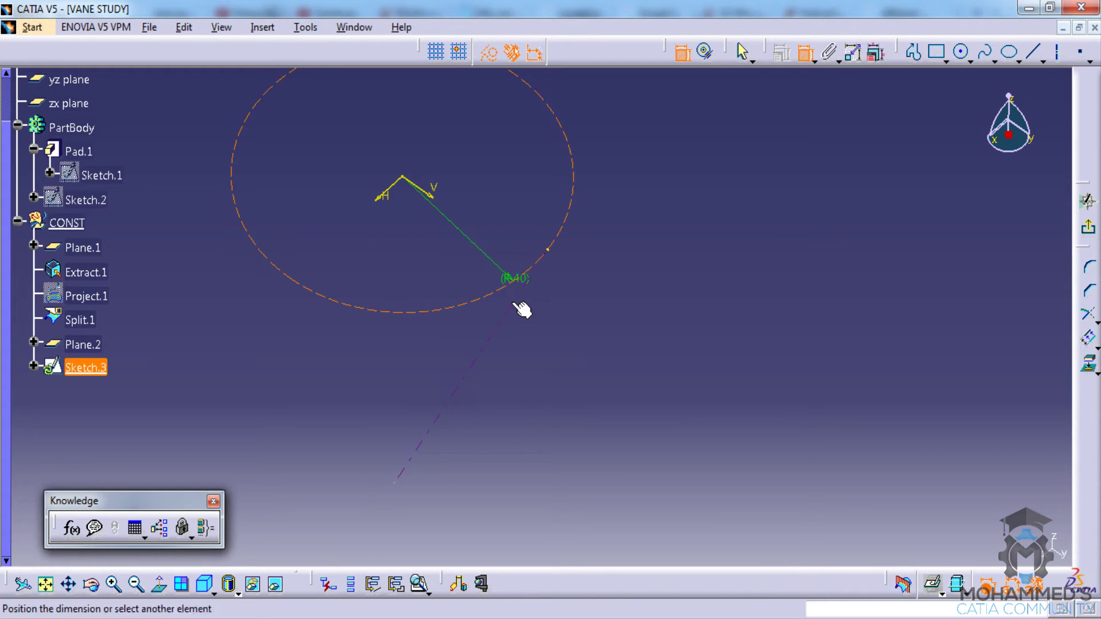
pyautogui.rightClick(543, 310)
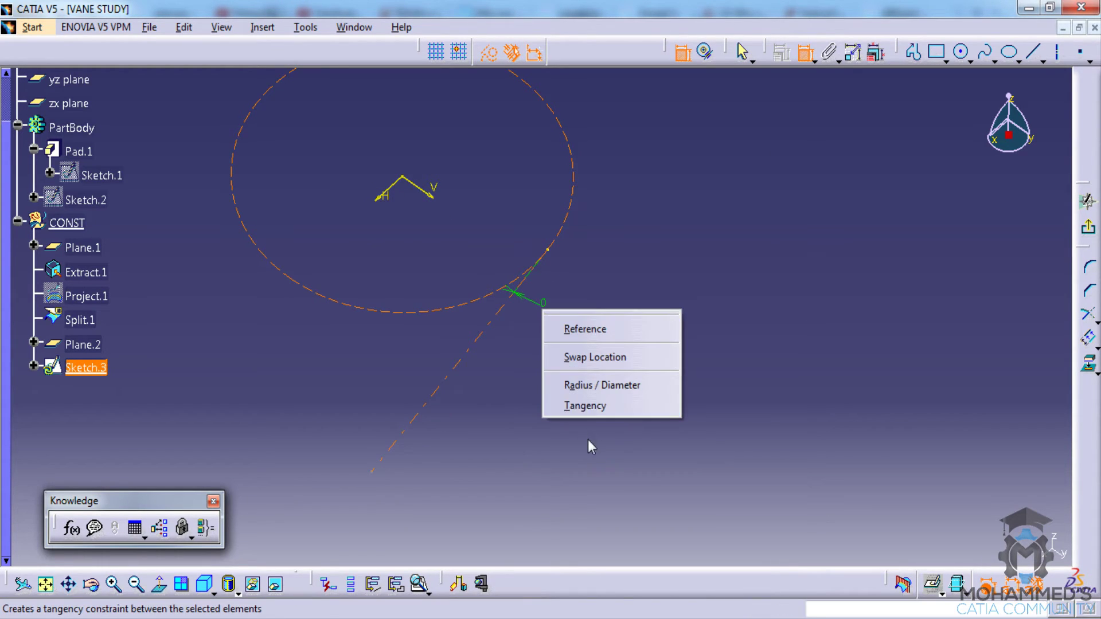
pyautogui.click(598, 409)
pyautogui.moveTo(620, 312)
pyautogui.mouseDown(button='middle')
pyautogui.moveTo(621, 359)
pyautogui.moveTo(599, 302)
pyautogui.moveTo(553, 351)
pyautogui.mouseUp(button='middle')
pyautogui.moveTo(580, 277); pyautogui.dragTo(584, 247, button='middle')
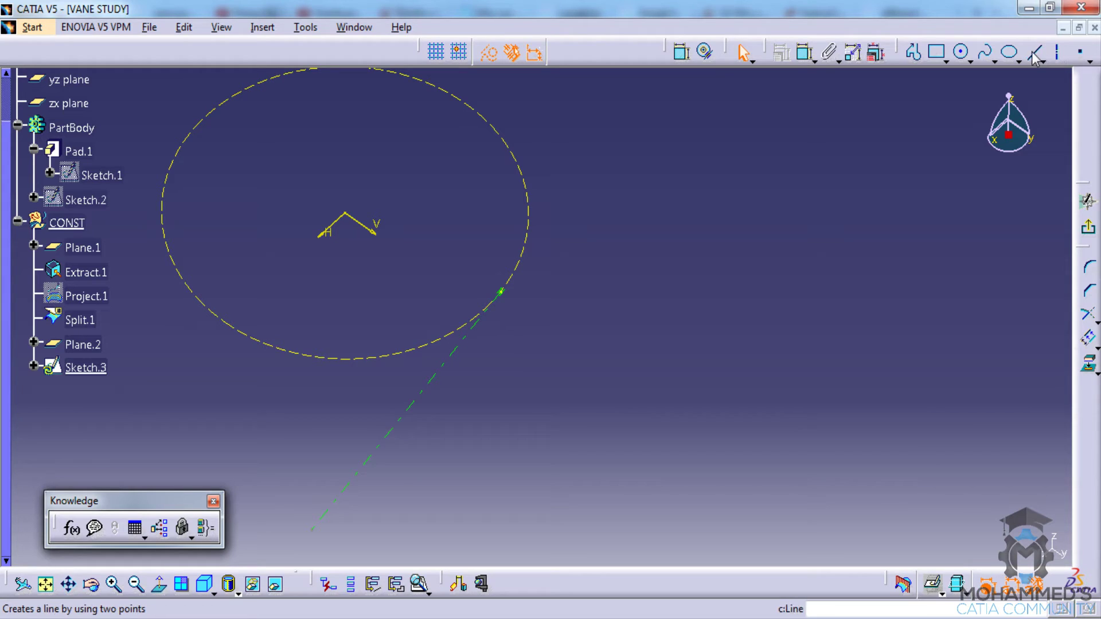
# Draw an axis from the guide line's circle point out to the lower right.
pyautogui.click(1057, 54)
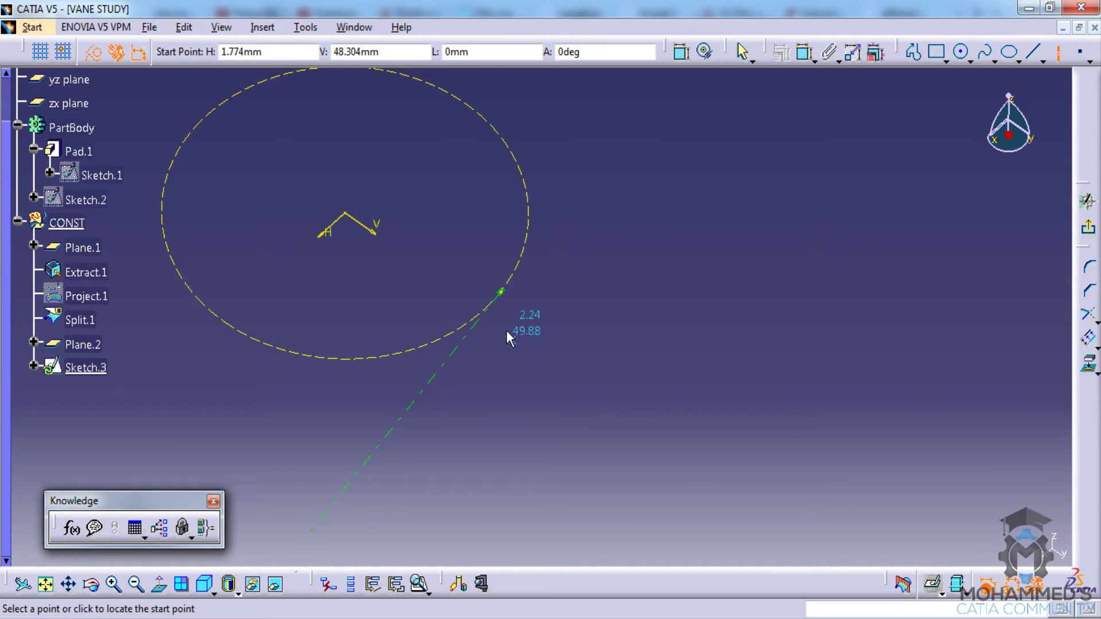
pyautogui.click(501, 292)
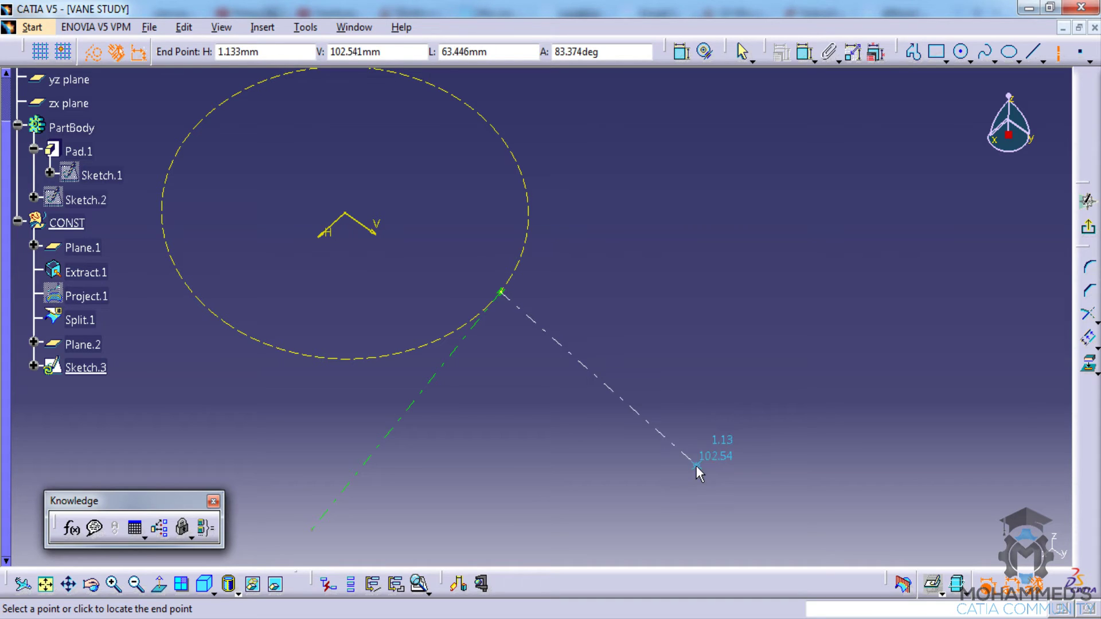
pyautogui.click(715, 448)
# Constrain the axis perpendicular to the guide line.
pyautogui.click(804, 52)
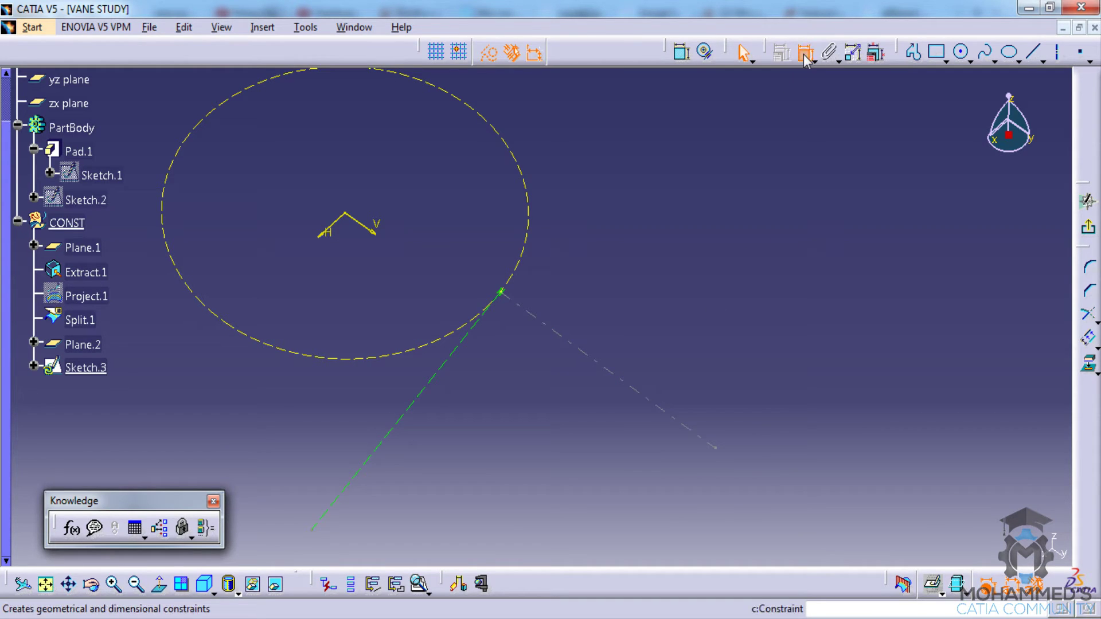
pyautogui.click(459, 344)
pyautogui.click(535, 320)
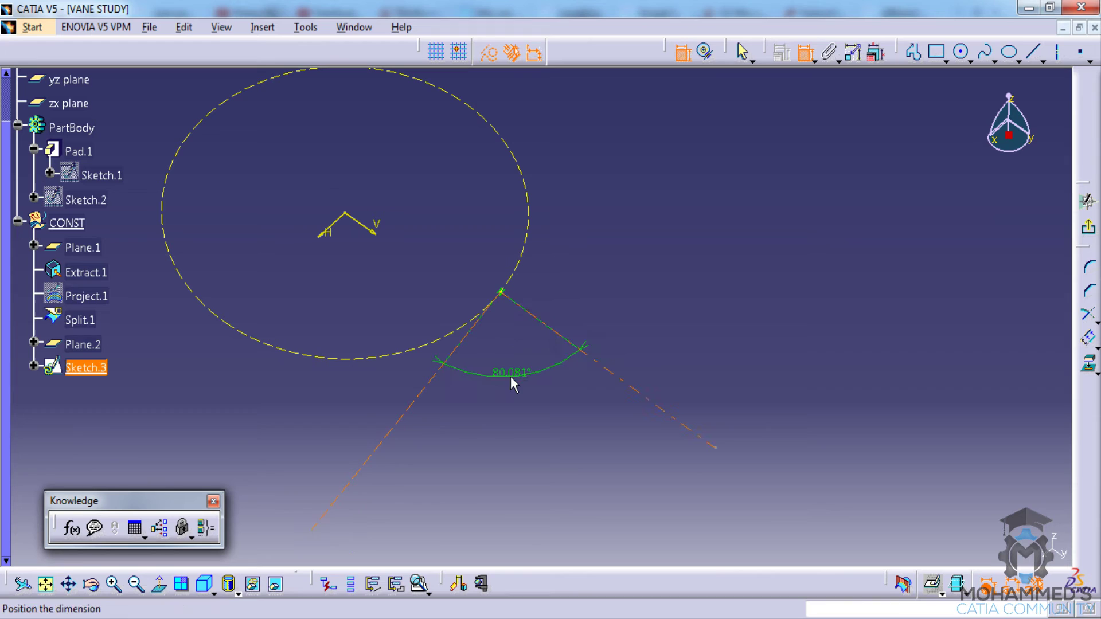
pyautogui.rightClick(512, 380)
pyautogui.click(565, 462)
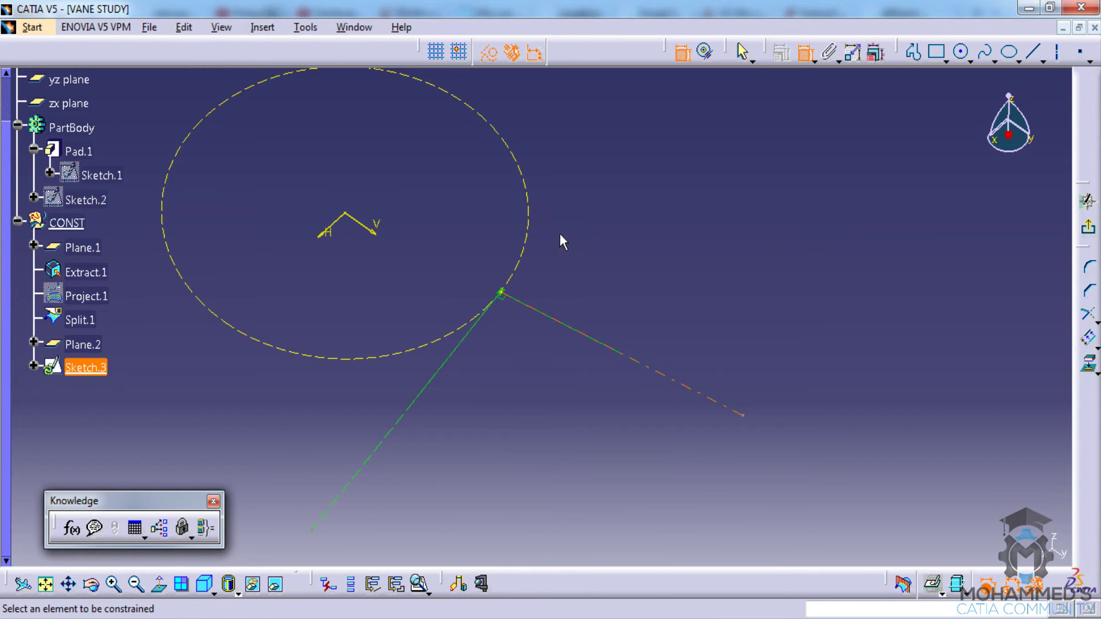
pyautogui.moveTo(559, 233); pyautogui.dragTo(580, 257, button='middle')
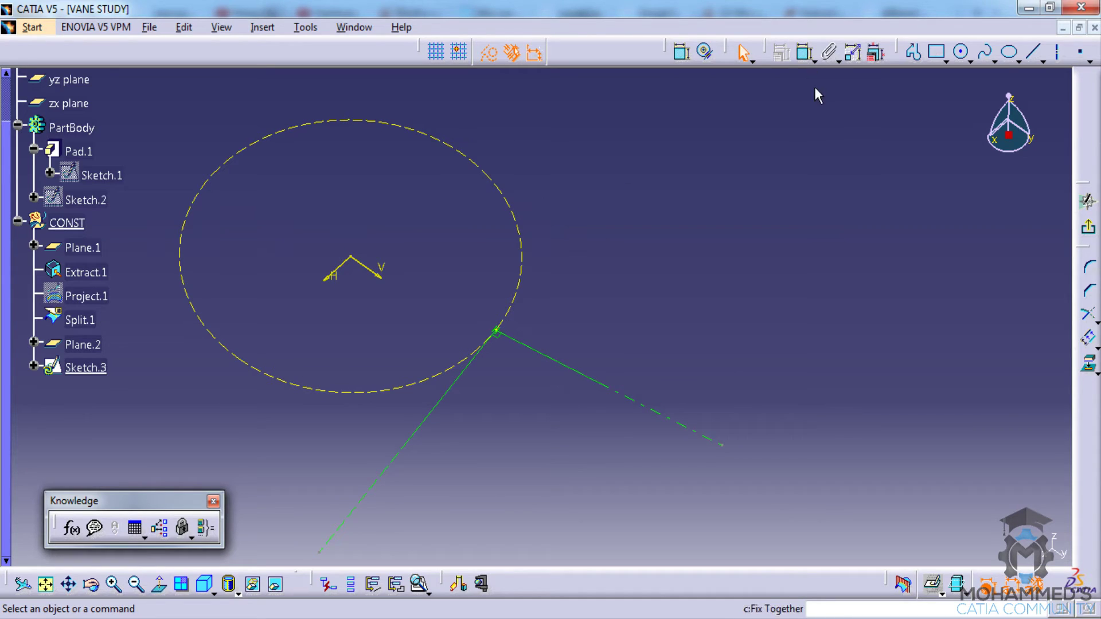
# Draw a closed four-corner profile straddling the axis near the circle, as solid standard lines.
pyautogui.click(914, 52)
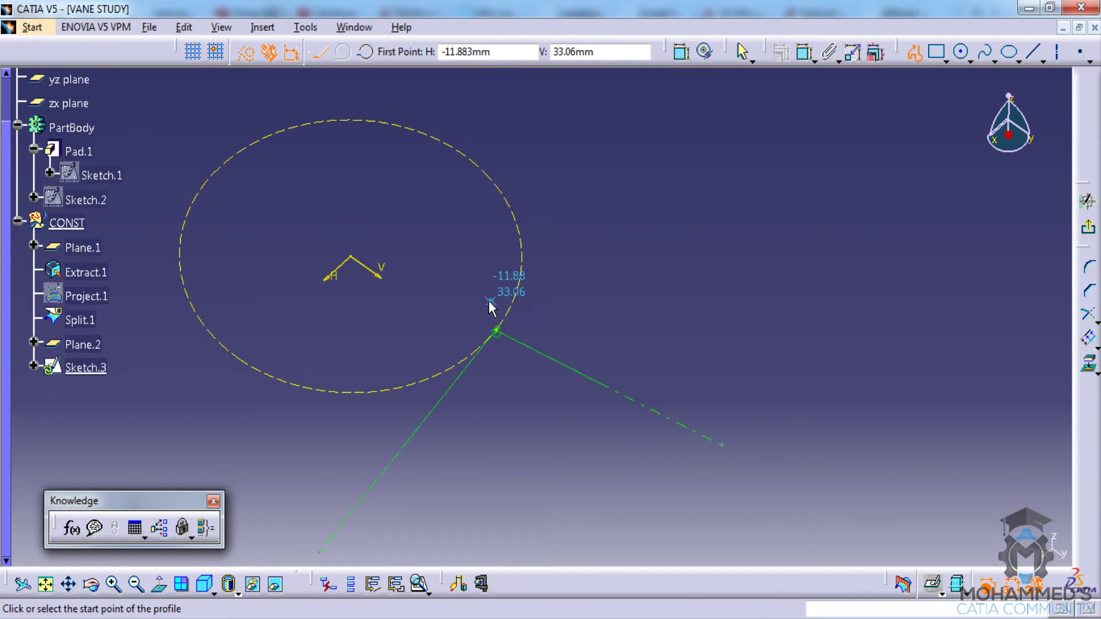
pyautogui.click(458, 329)
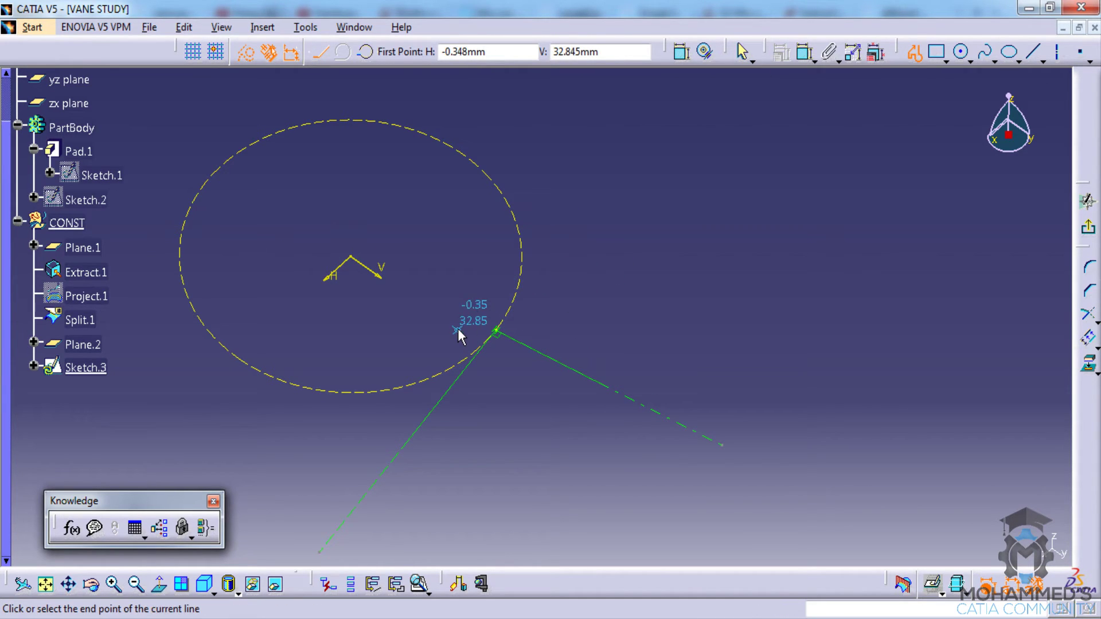
pyautogui.click(479, 281)
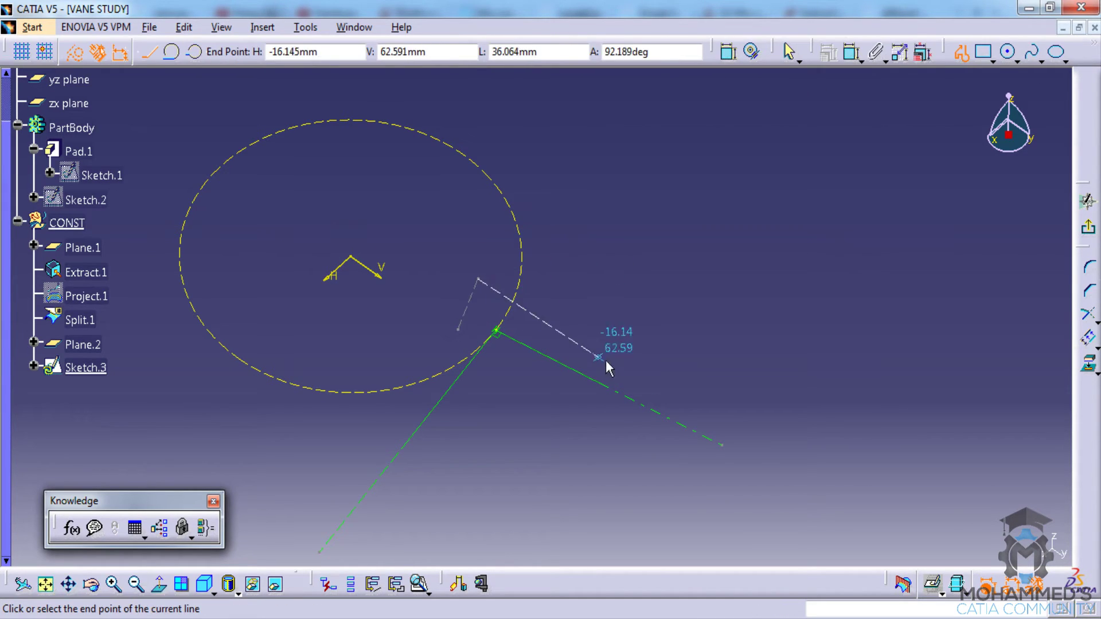
pyautogui.click(682, 380)
pyautogui.click(651, 446)
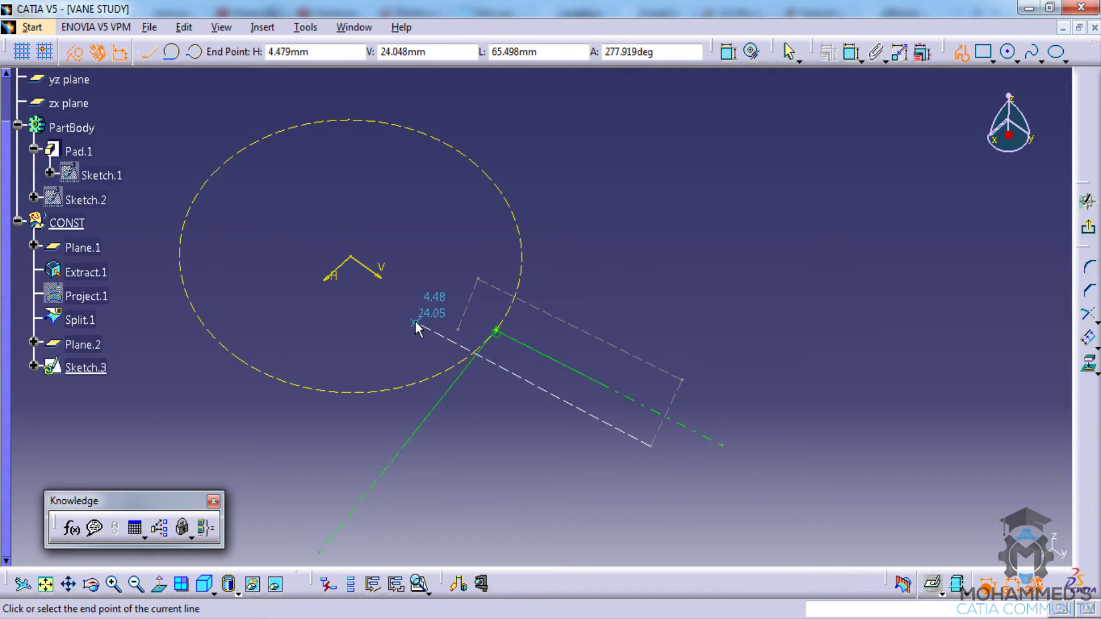
pyautogui.click(466, 339)
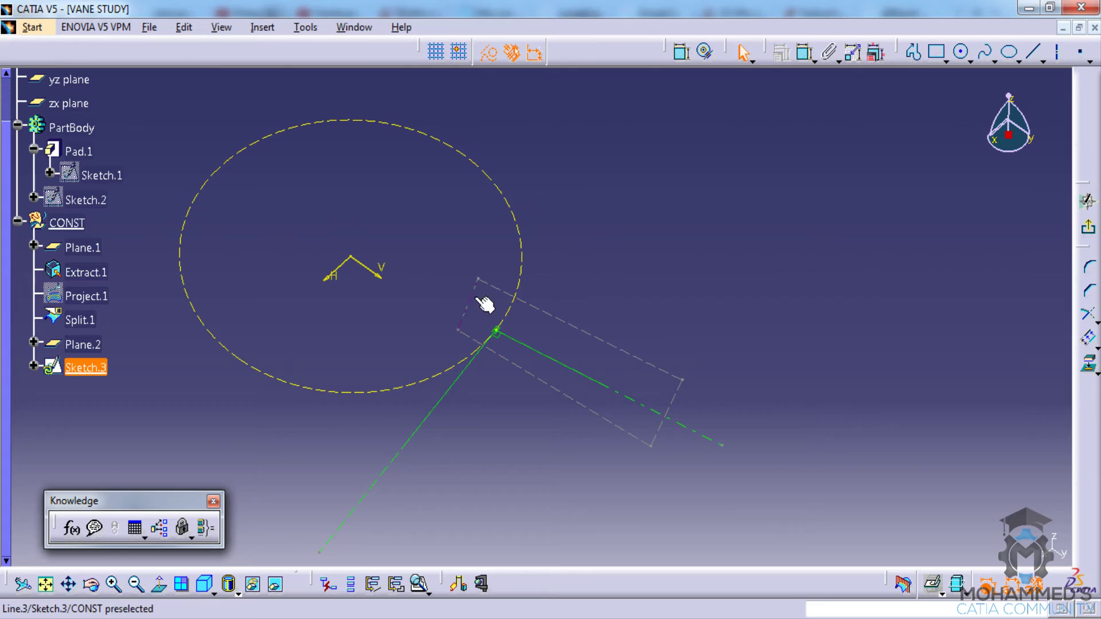
pyautogui.click(488, 54)
pyautogui.click(653, 225)
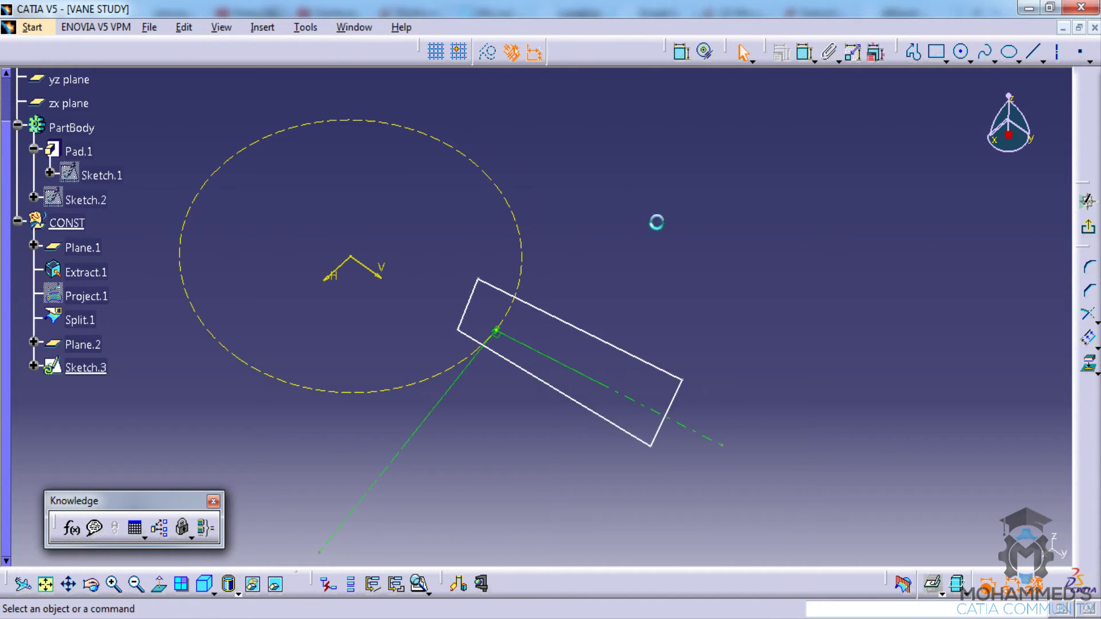
# Constrain the rectangle's upper and lower edges parallel to the axis.
pyautogui.click(683, 55)
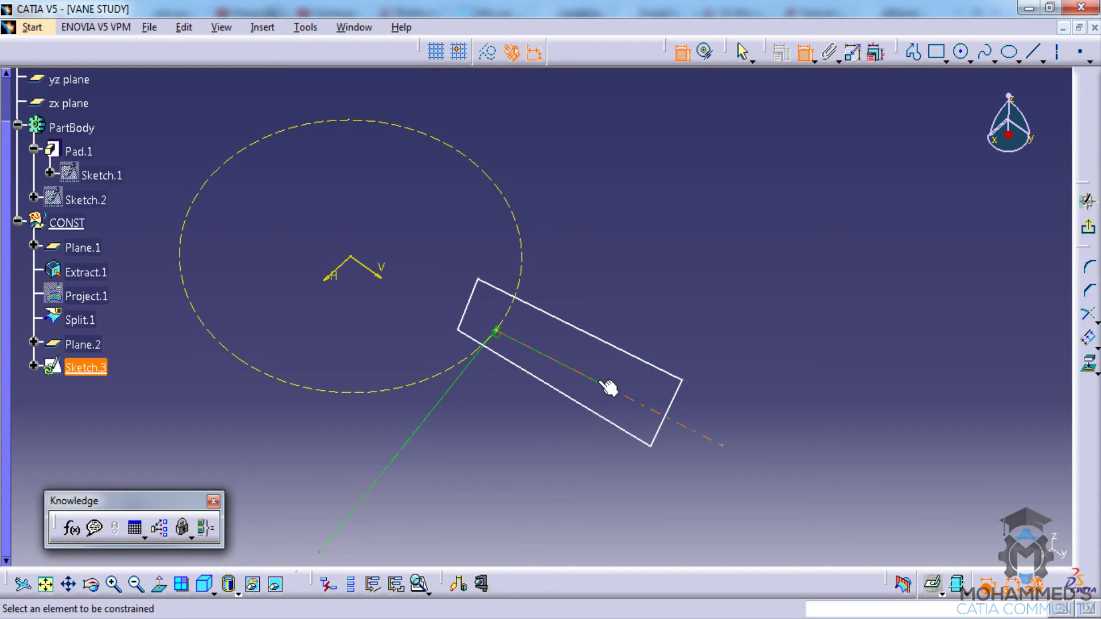
pyautogui.click(643, 403)
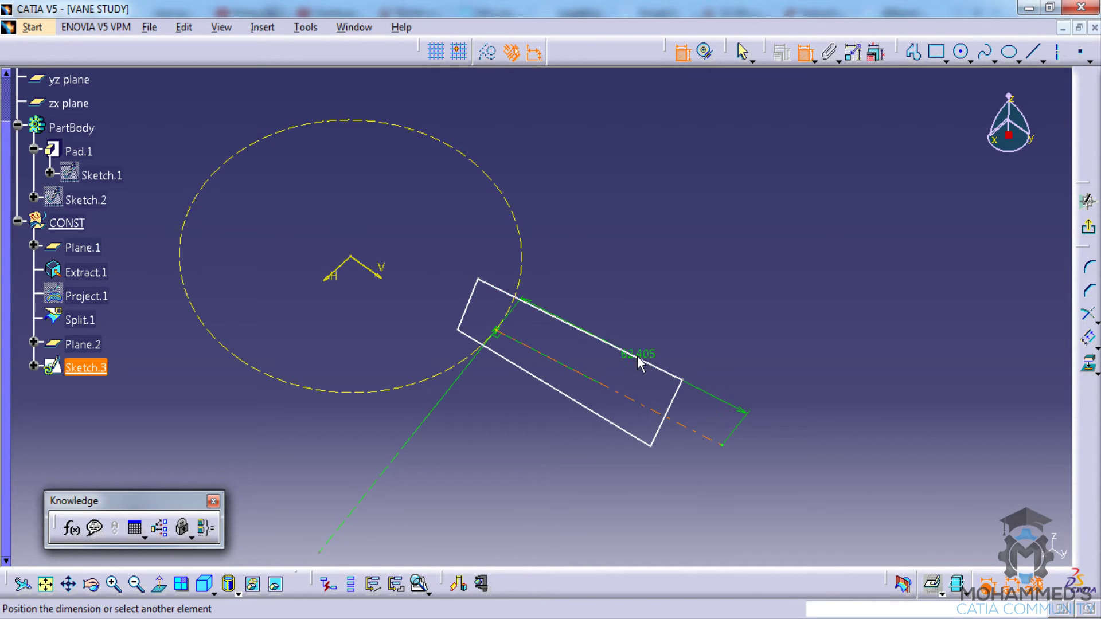
pyautogui.click(645, 365)
pyautogui.rightClick(741, 412)
pyautogui.click(782, 501)
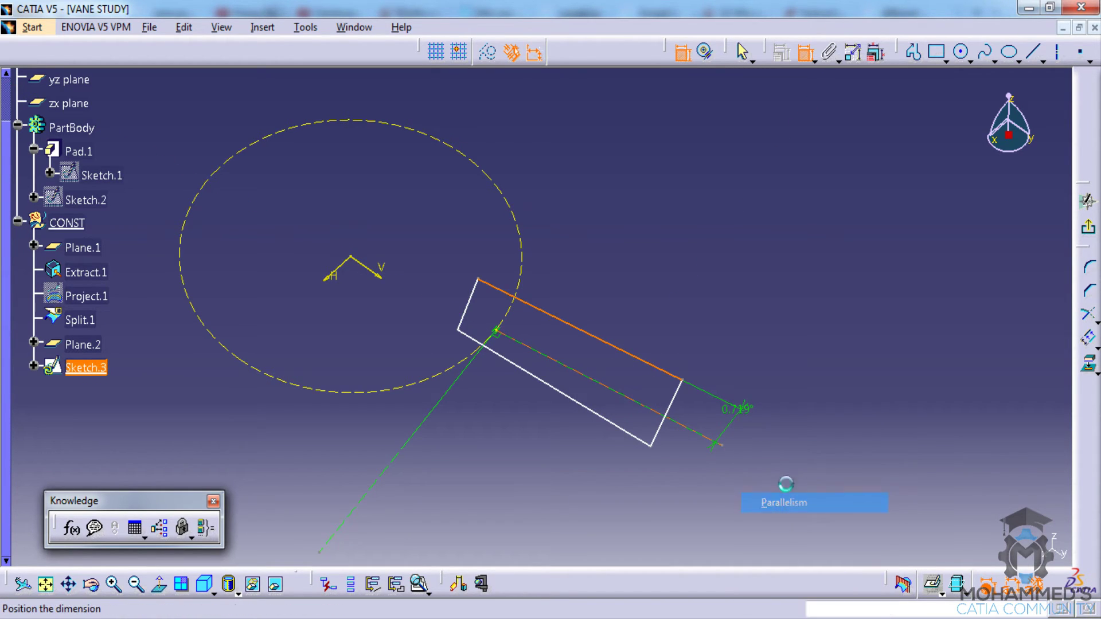
pyautogui.click(726, 428)
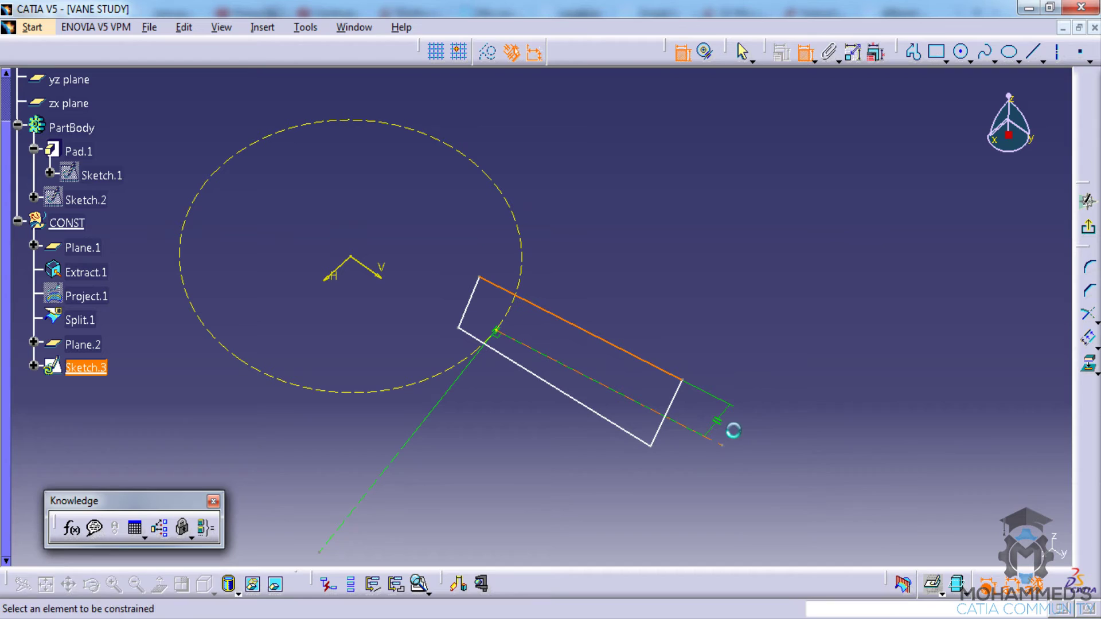
pyautogui.click(611, 396)
pyautogui.click(599, 415)
pyautogui.rightClick(683, 465)
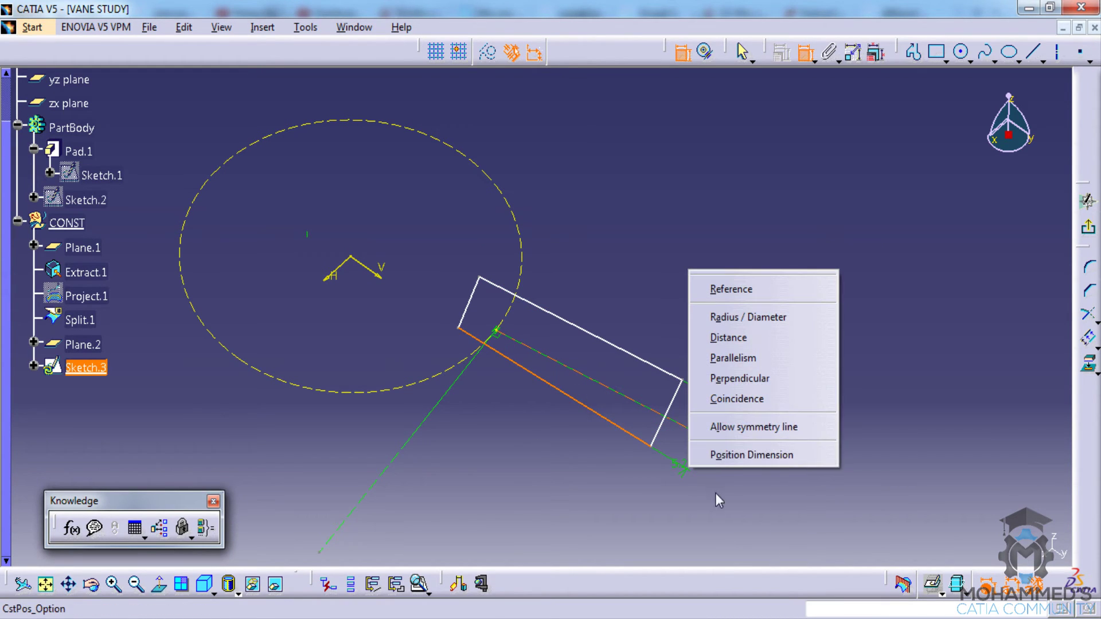
pyautogui.click(733, 357)
# Constrain the rectangle's right and left ends parallel to the guide line.
pyautogui.click(718, 466)
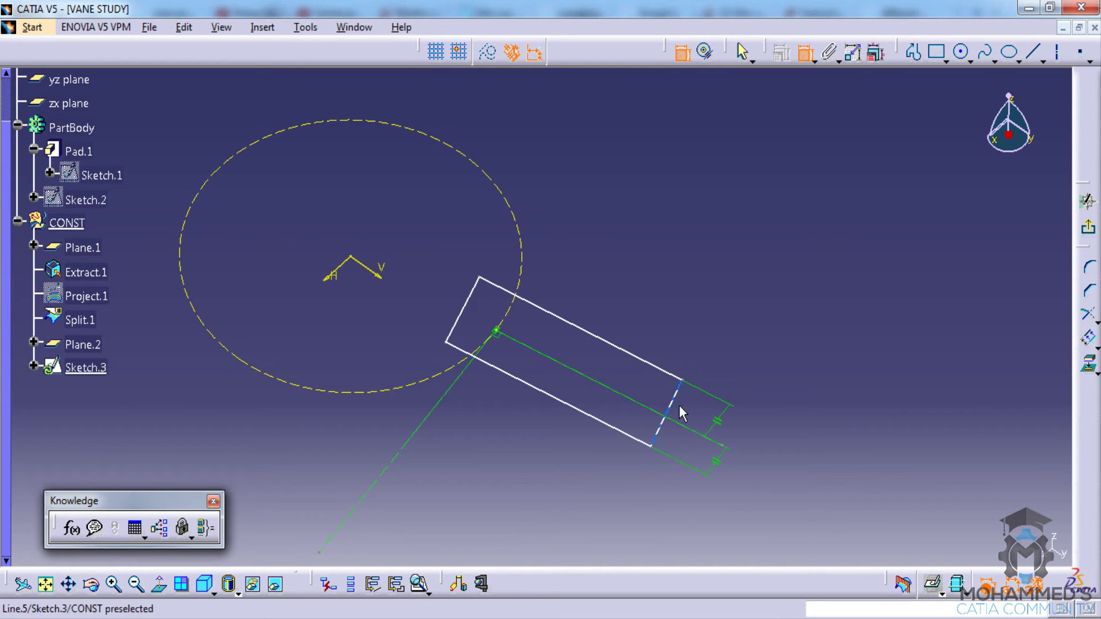
pyautogui.moveTo(553, 325); pyautogui.dragTo(593, 229, button='middle')
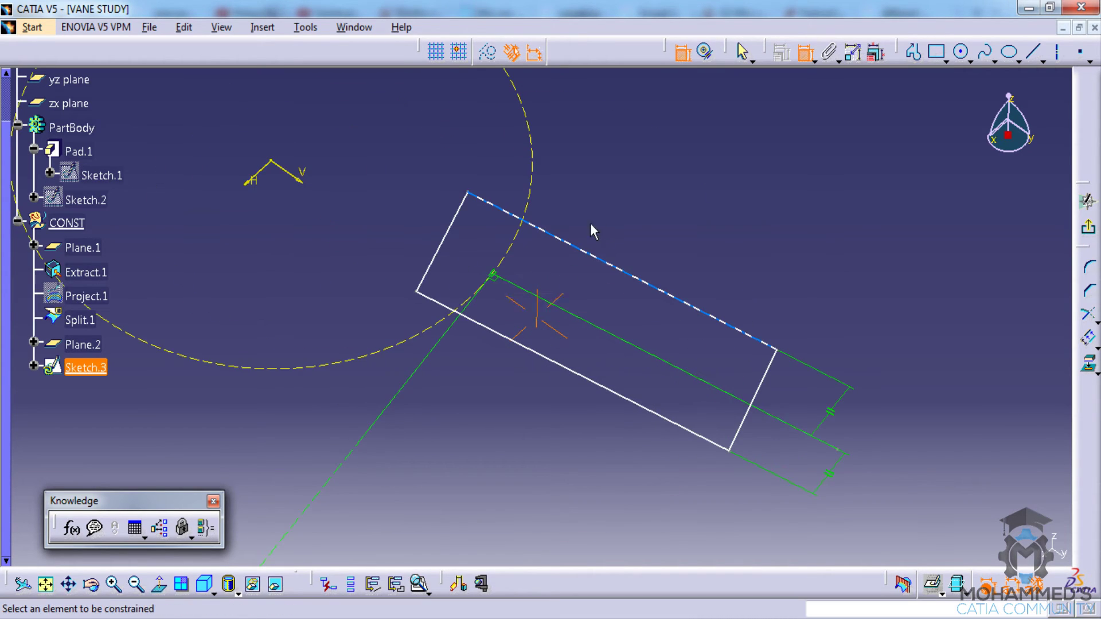
pyautogui.click(771, 387)
pyautogui.click(417, 374)
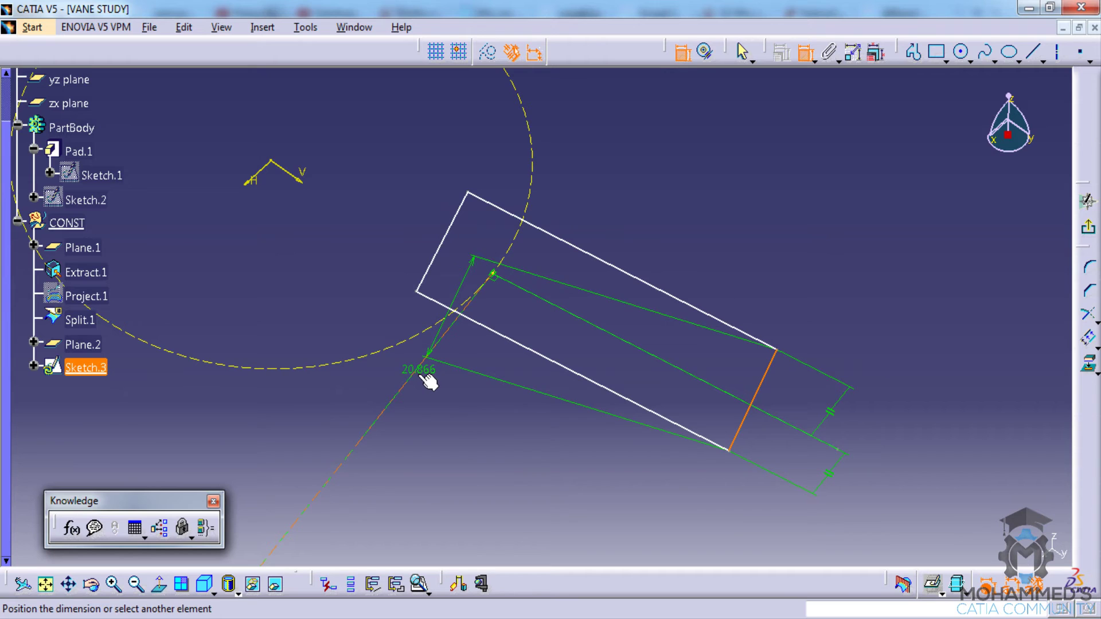
pyautogui.rightClick(467, 404)
pyautogui.click(511, 471)
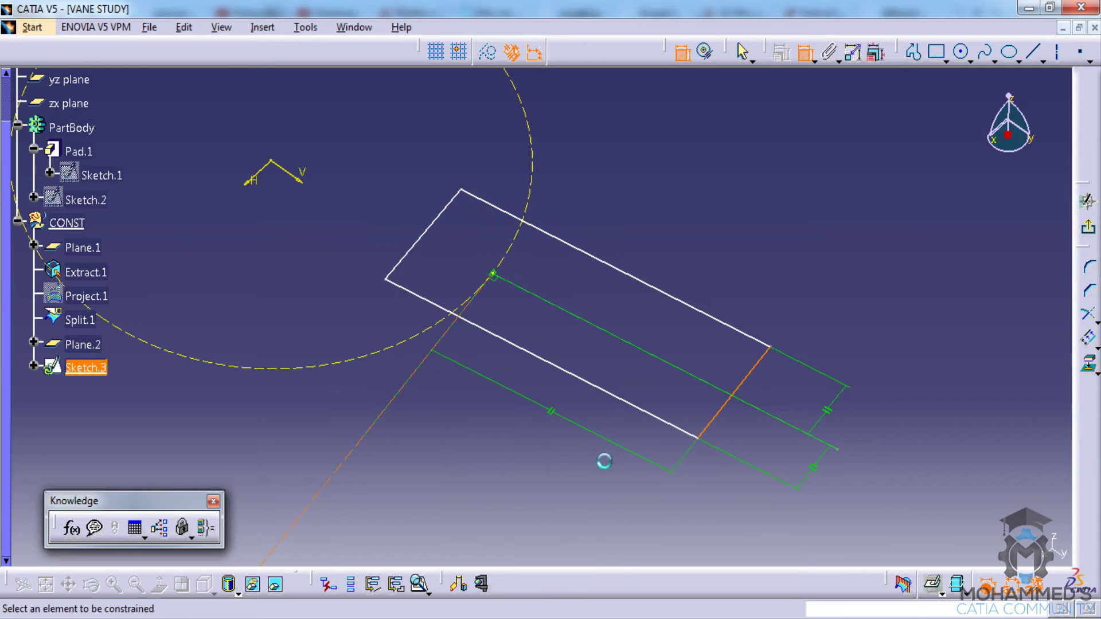
pyautogui.moveTo(516, 356); pyautogui.dragTo(513, 351, button='middle')
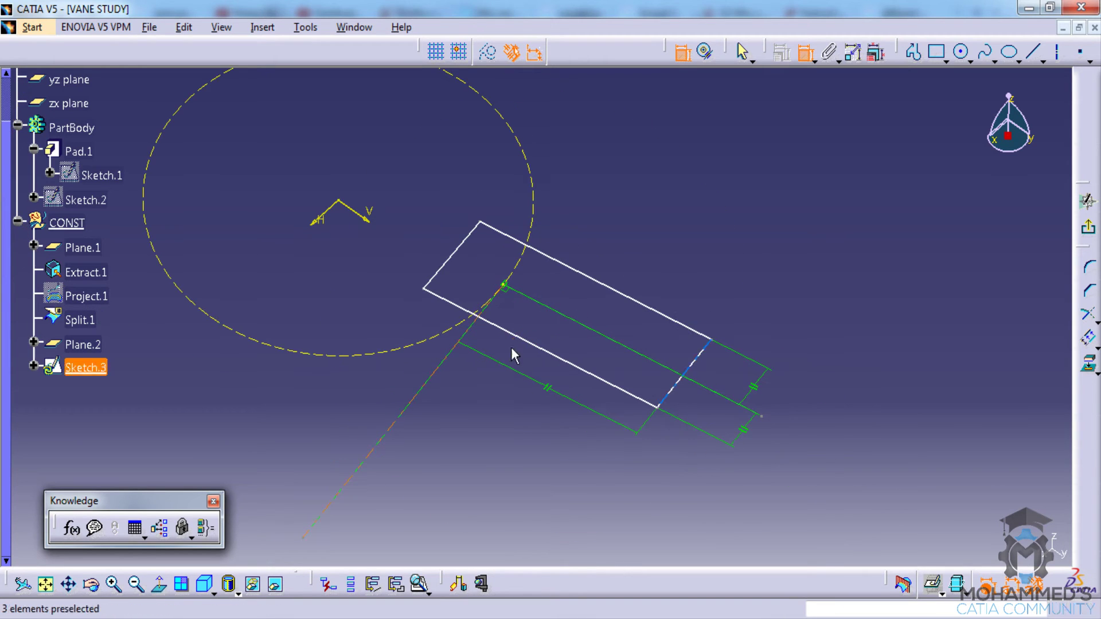
pyautogui.click(464, 254)
pyautogui.click(434, 375)
pyautogui.rightClick(408, 339)
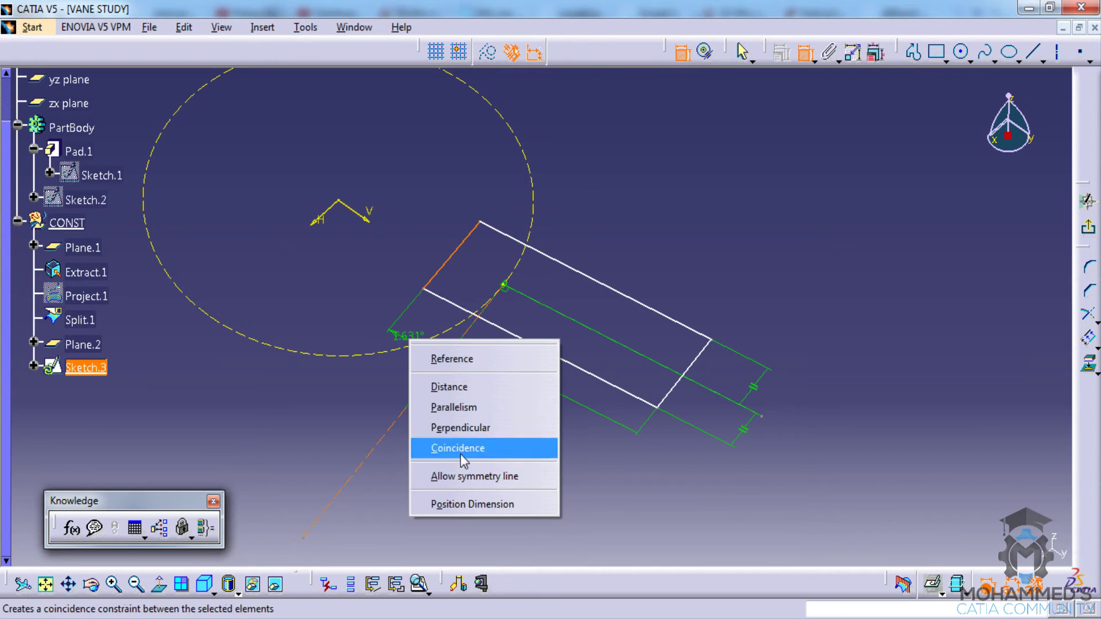
pyautogui.click(452, 408)
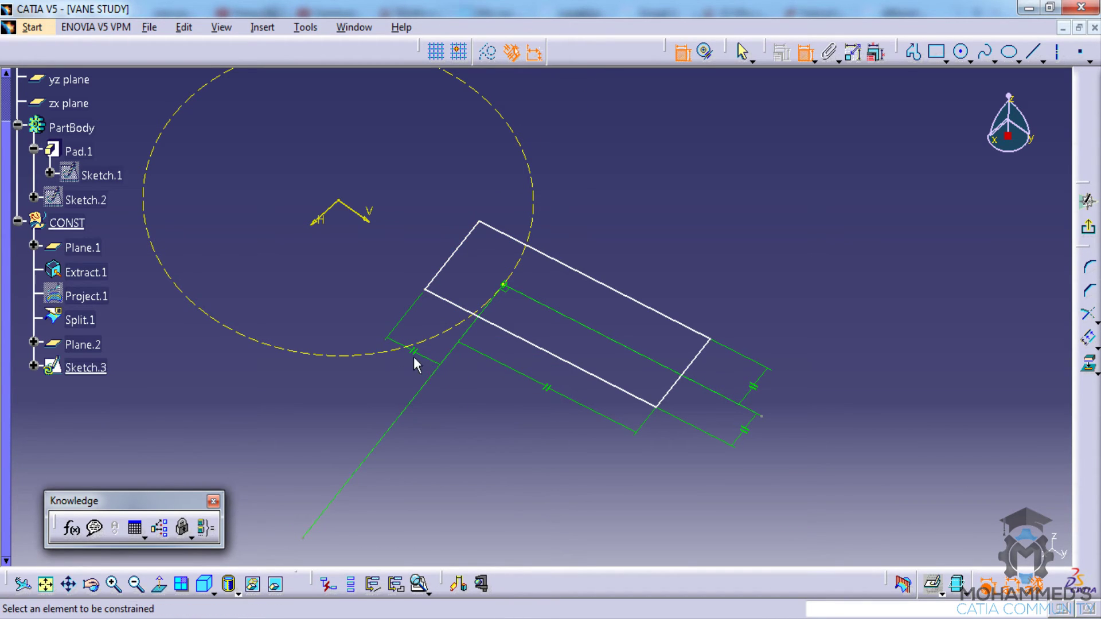
# Dimension the rectangle to 20 mm length and change its 20.874 width to 2 mm.
pyautogui.click(682, 383)
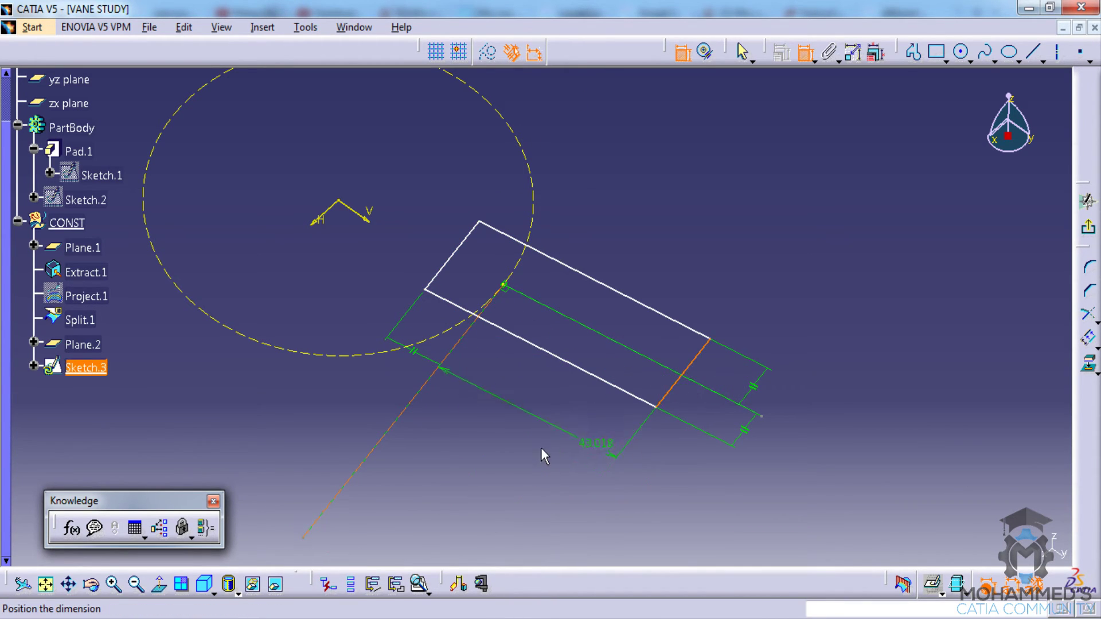
pyautogui.click(552, 449)
pyautogui.doubleClick(544, 447)
pyautogui.write('2')
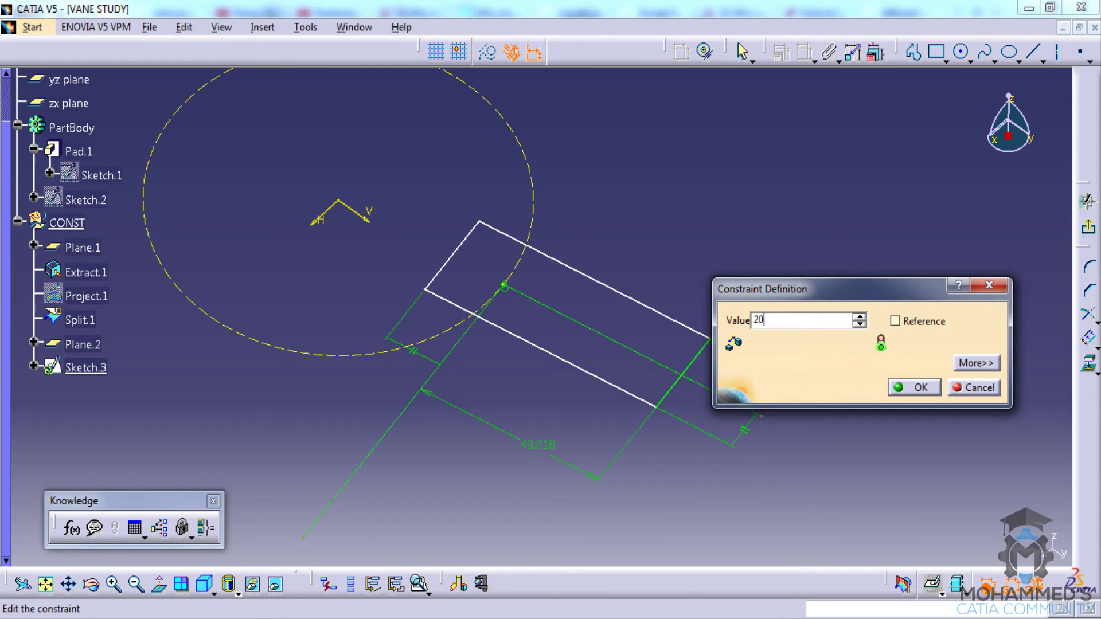
pyautogui.write('0')
pyautogui.press('Return')
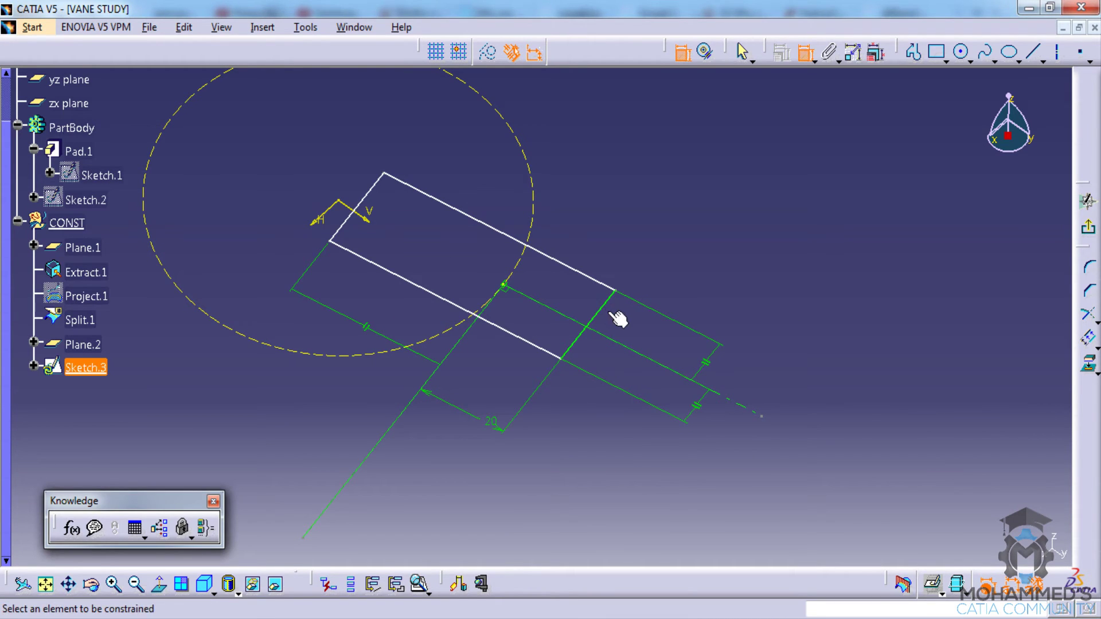
pyautogui.doubleClick(644, 347)
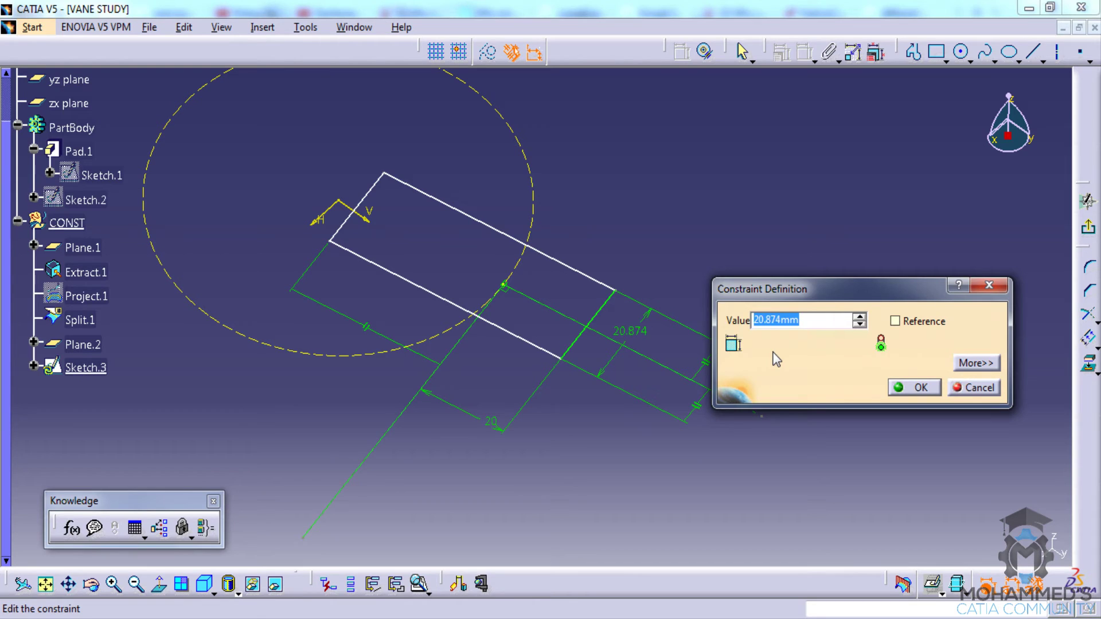
pyautogui.write('2')
pyautogui.press('Return')
pyautogui.moveTo(636, 301)
pyautogui.mouseDown(button='middle')
pyautogui.moveTo(667, 166)
pyautogui.moveTo(598, 368)
pyautogui.moveTo(580, 313)
pyautogui.moveTo(610, 442)
pyautogui.moveTo(618, 301)
pyautogui.moveTo(576, 279)
pyautogui.moveTo(622, 217)
pyautogui.moveTo(459, 350)
pyautogui.moveTo(494, 331)
pyautogui.moveTo(528, 246)
pyautogui.moveTo(560, 304)
pyautogui.mouseUp(button='middle')
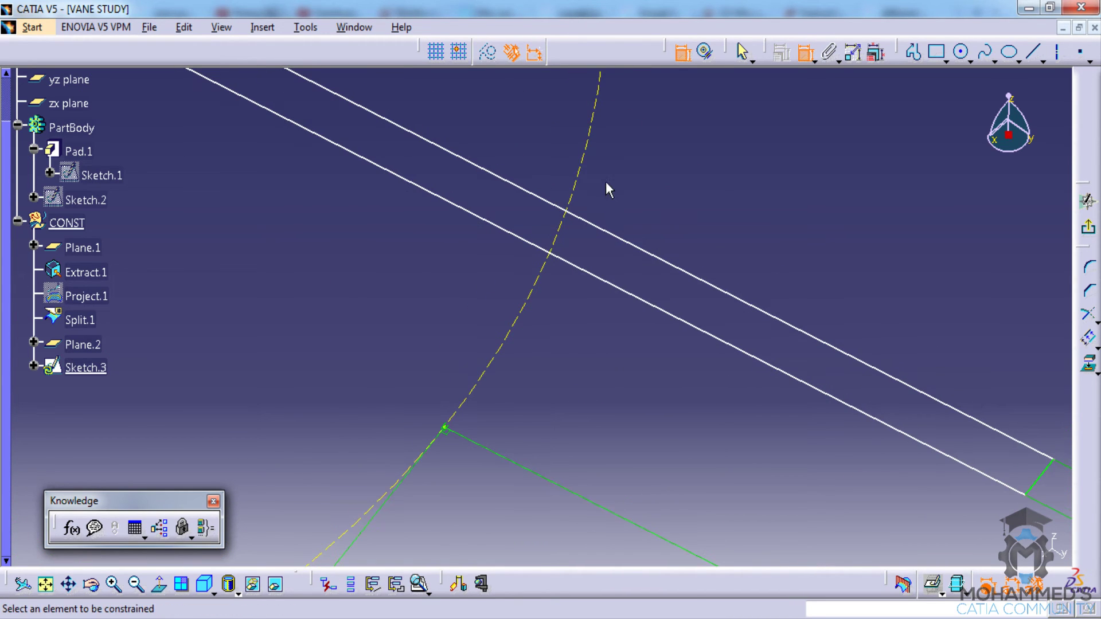
# Draw a short line from the lower slot line to the upper slot line.
pyautogui.press('Escape')
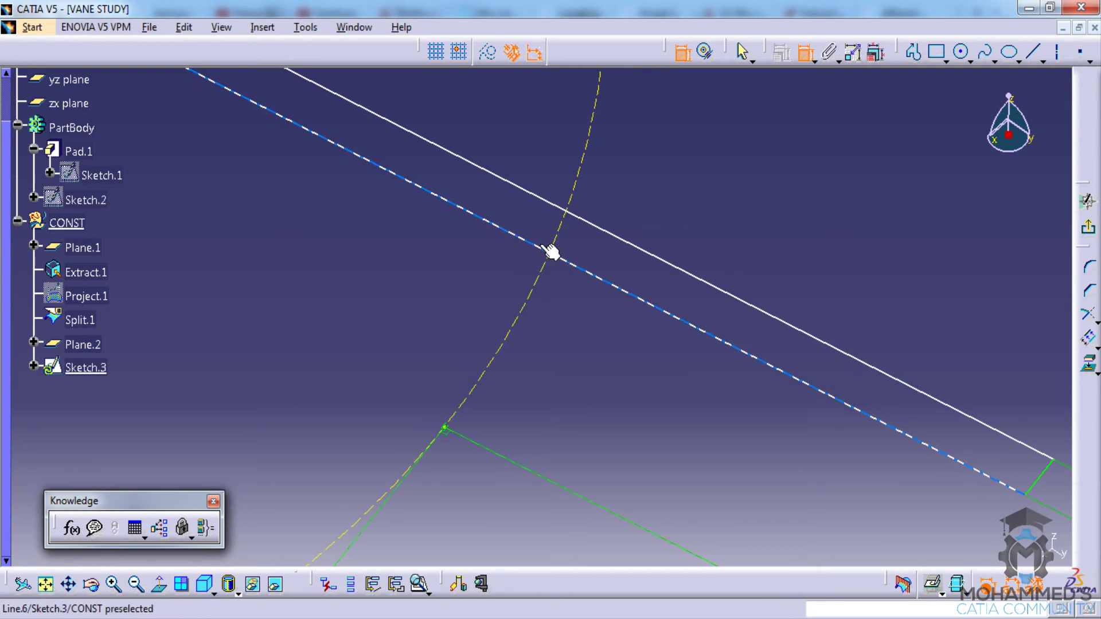
pyautogui.click(1031, 52)
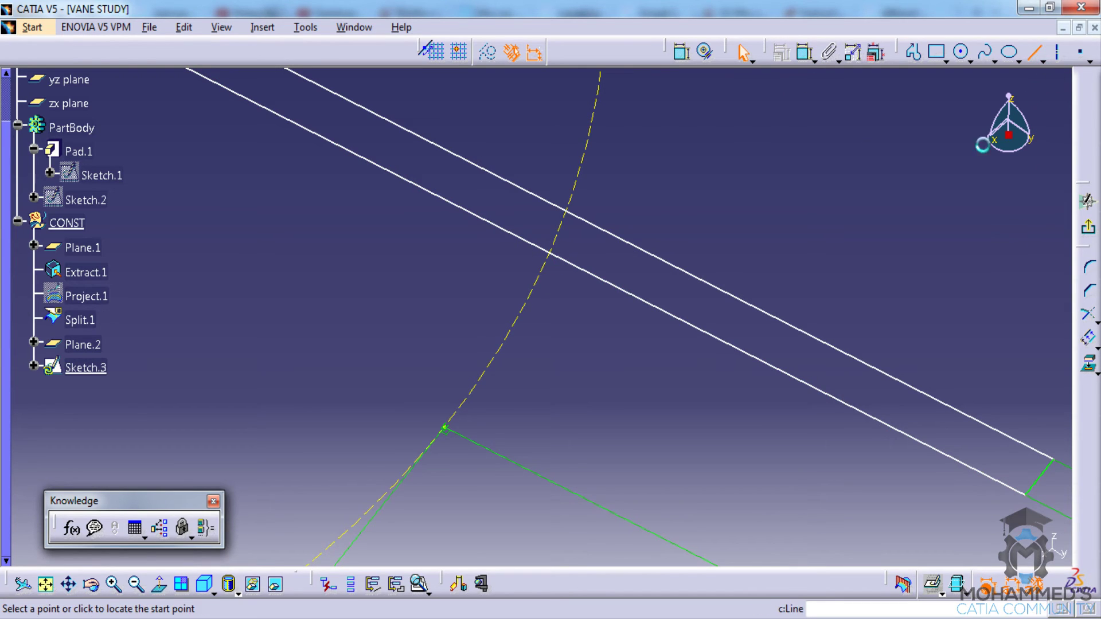
pyautogui.click(563, 259)
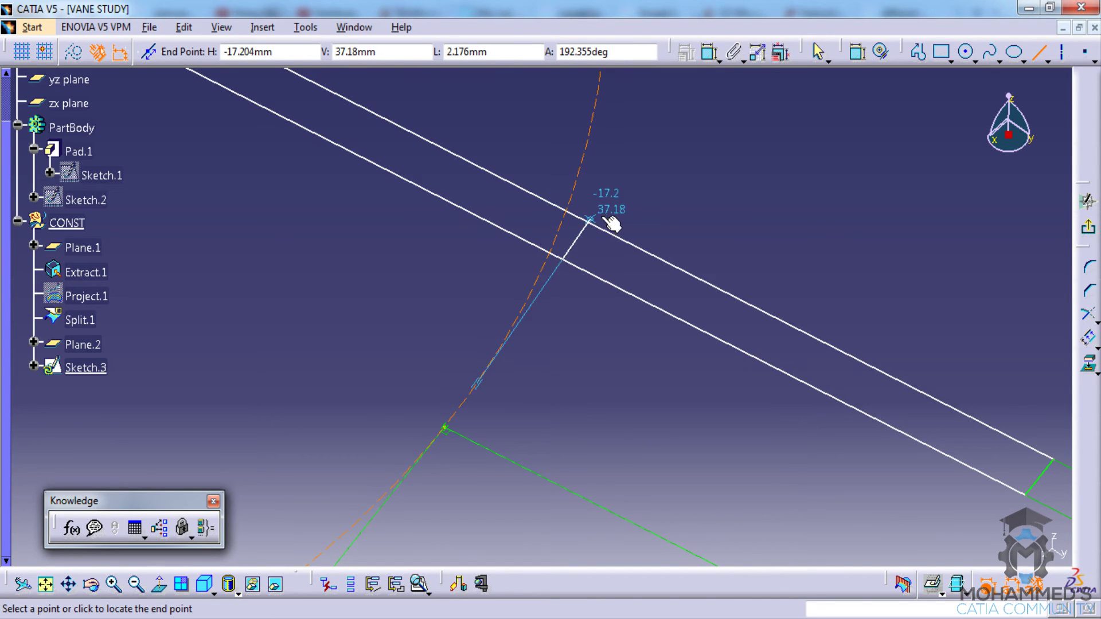
pyautogui.click(639, 180)
# Trim and quick-trim the crossing line so it spans only between the two slot lines.
pyautogui.click(1088, 315)
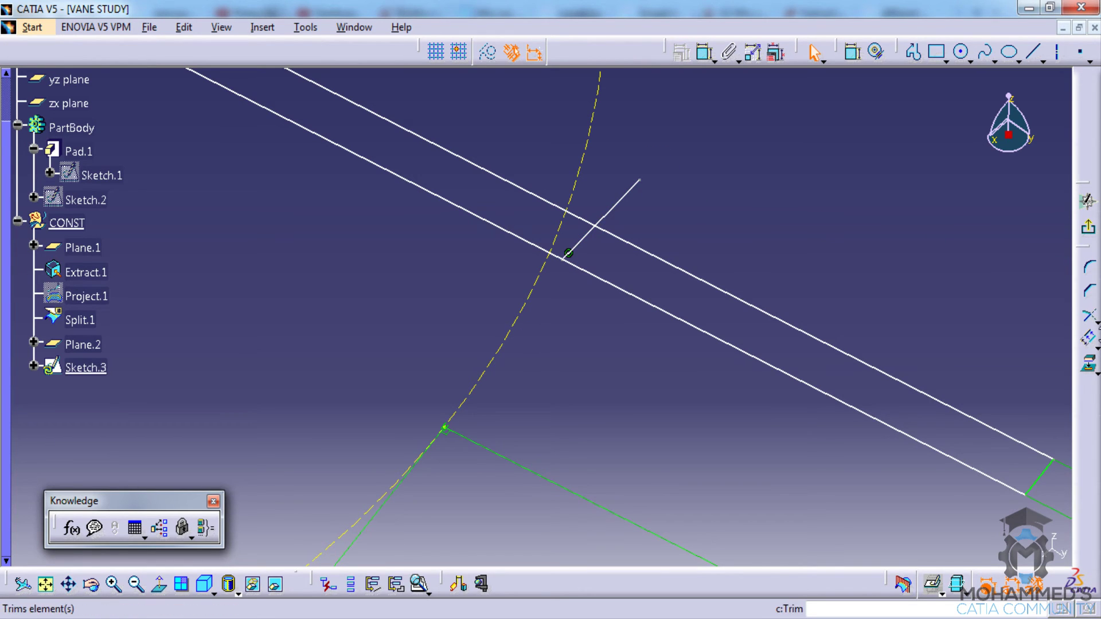
pyautogui.click(616, 195)
pyautogui.click(687, 265)
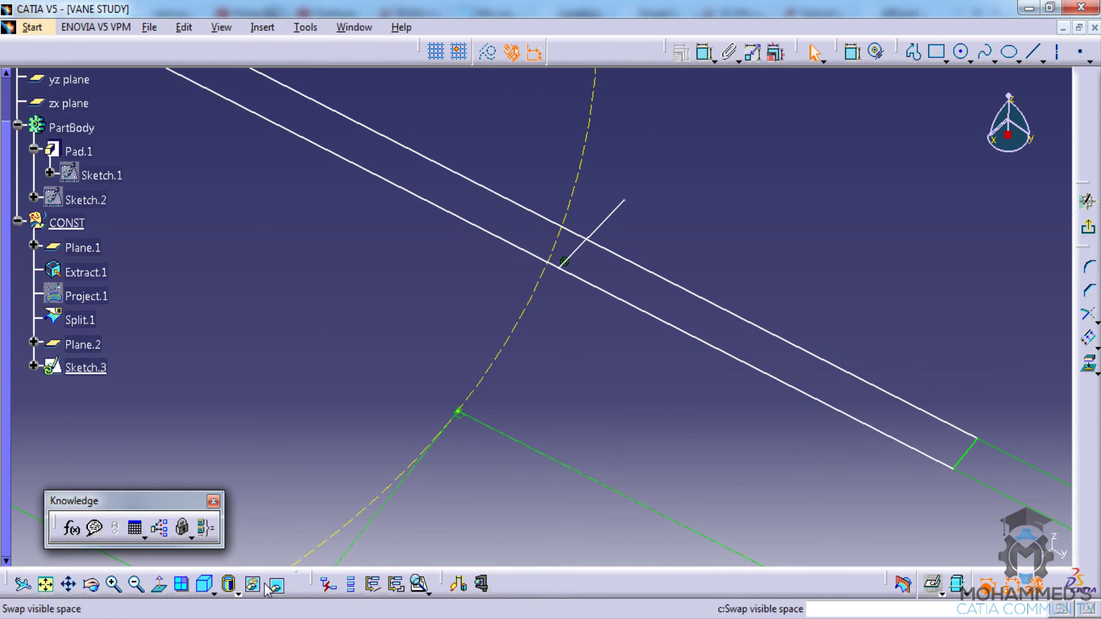
pyautogui.click(158, 583)
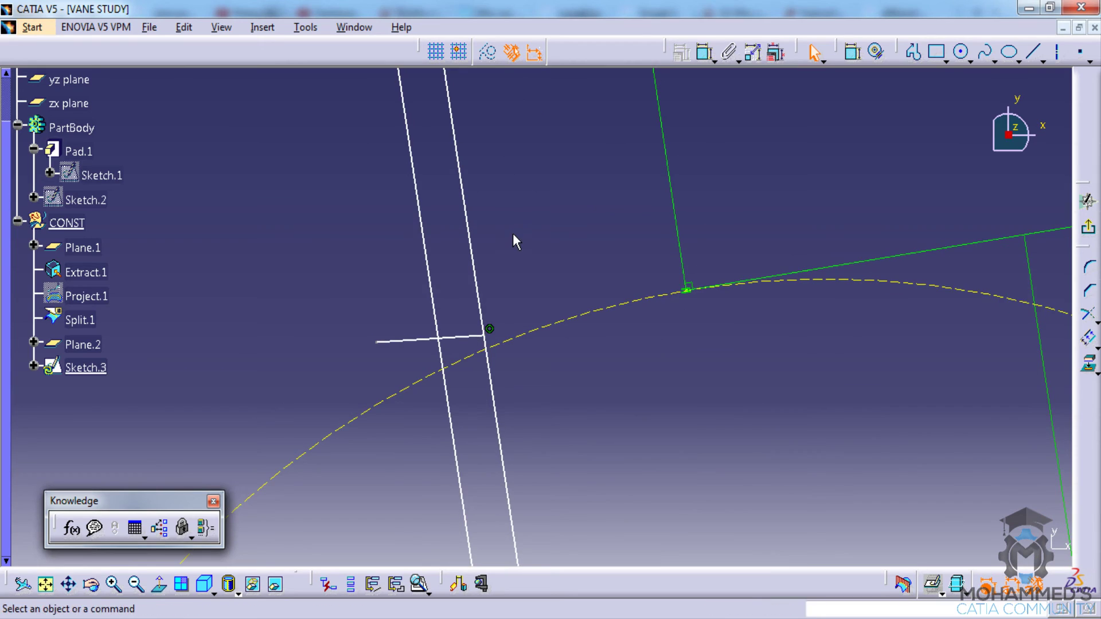
pyautogui.moveTo(512, 233); pyautogui.dragTo(572, 224, button='middle')
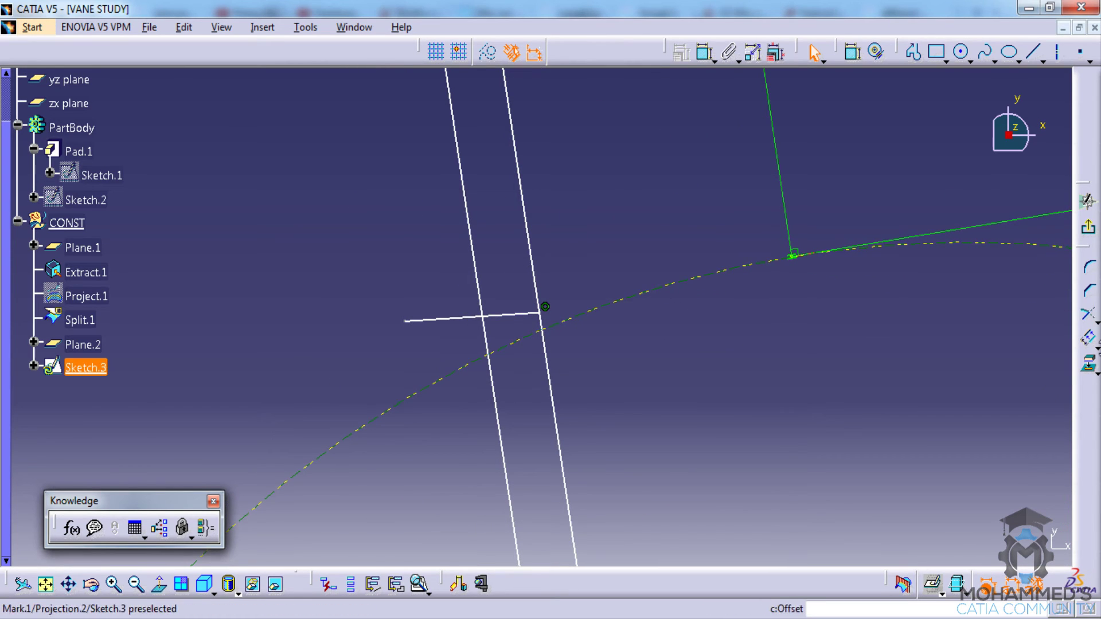
pyautogui.press('Return')
pyautogui.click(450, 321)
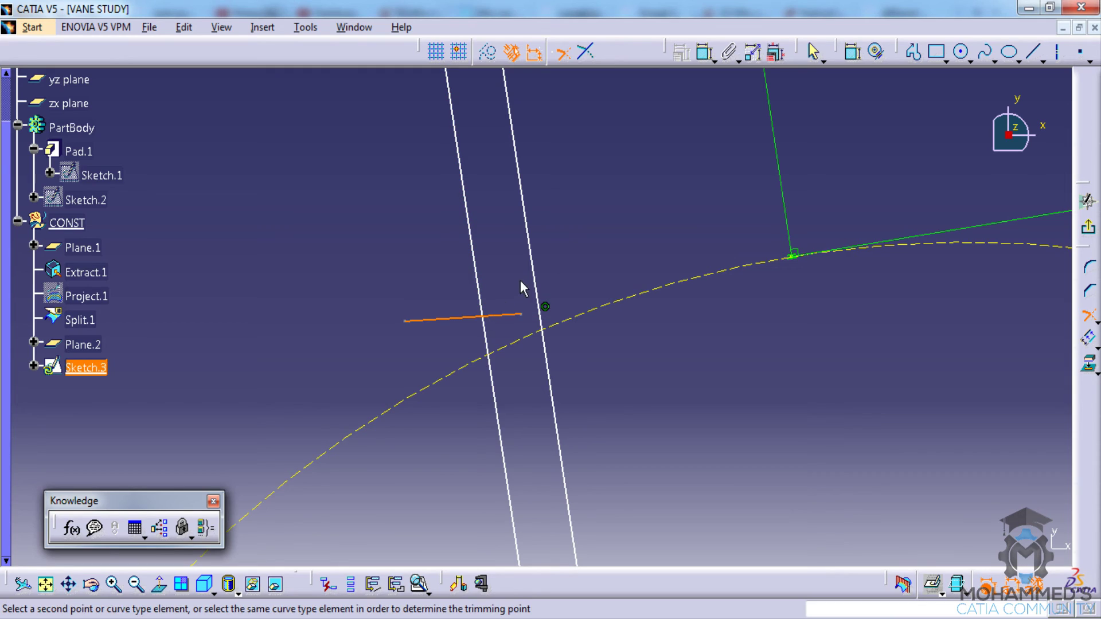
pyautogui.click(534, 290)
pyautogui.click(1097, 324)
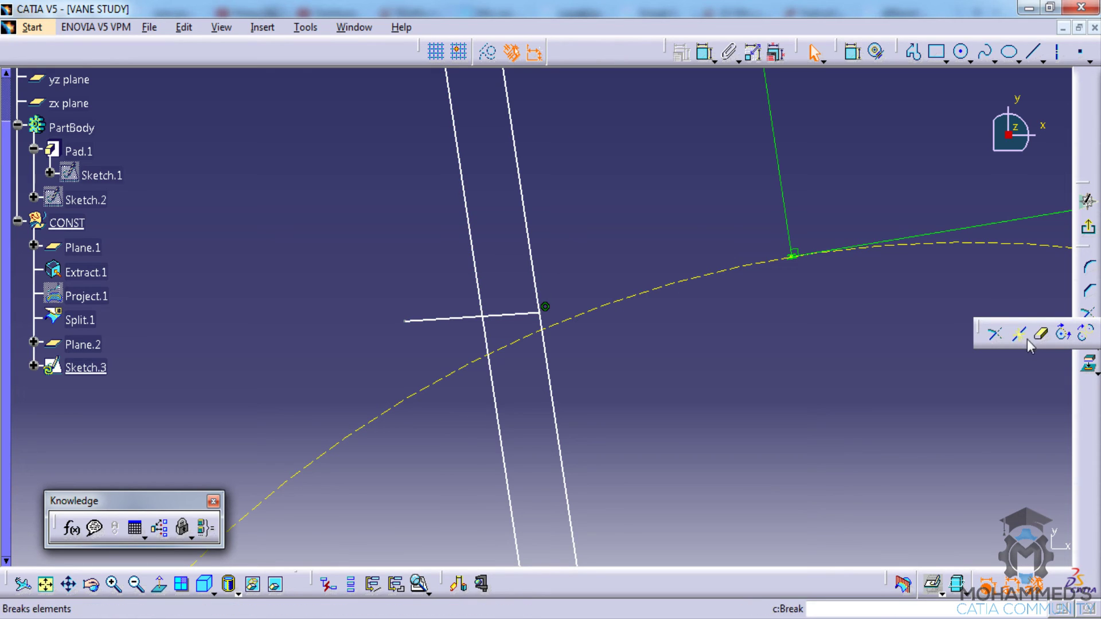
pyautogui.click(1044, 337)
pyautogui.click(466, 320)
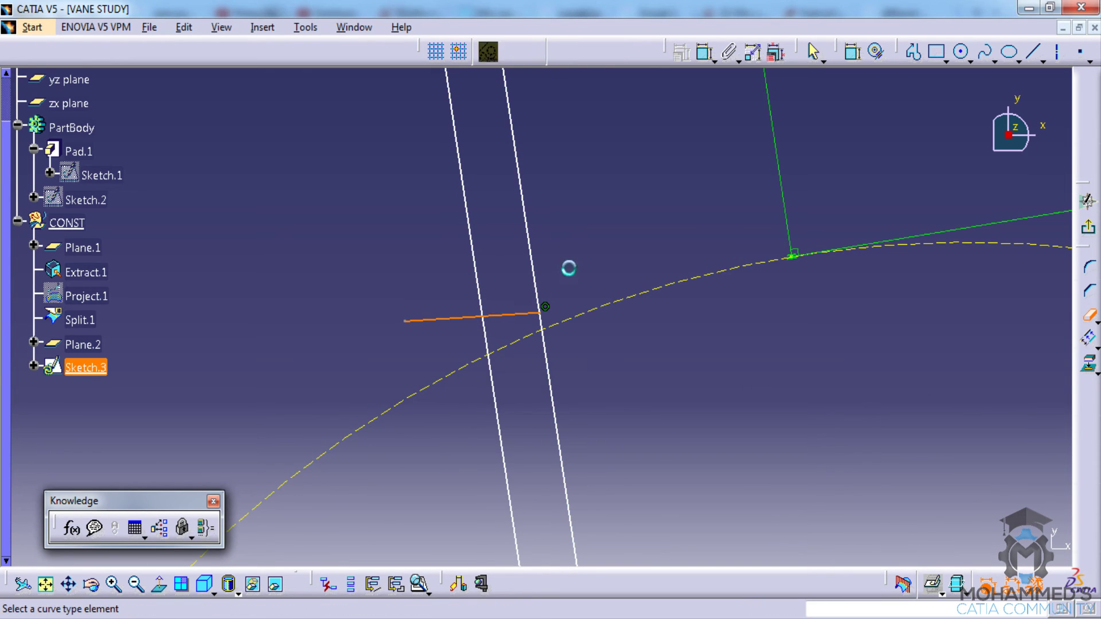
pyautogui.moveTo(538, 246)
pyautogui.mouseDown(button='middle')
pyautogui.moveTo(590, 310)
pyautogui.moveTo(584, 273)
pyautogui.moveTo(615, 426)
pyautogui.moveTo(641, 248)
pyautogui.mouseUp(button='middle')
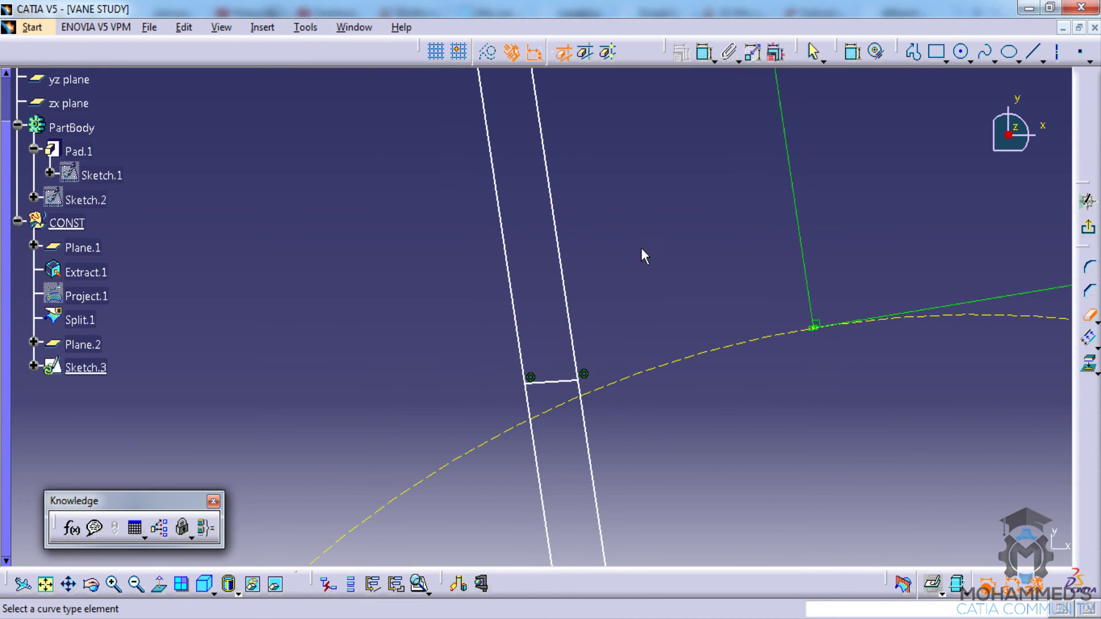
# Apply a coincidence constraint between the short closing line and the circle element.
pyautogui.moveTo(906, 247); pyautogui.dragTo(924, 300, button='middle')
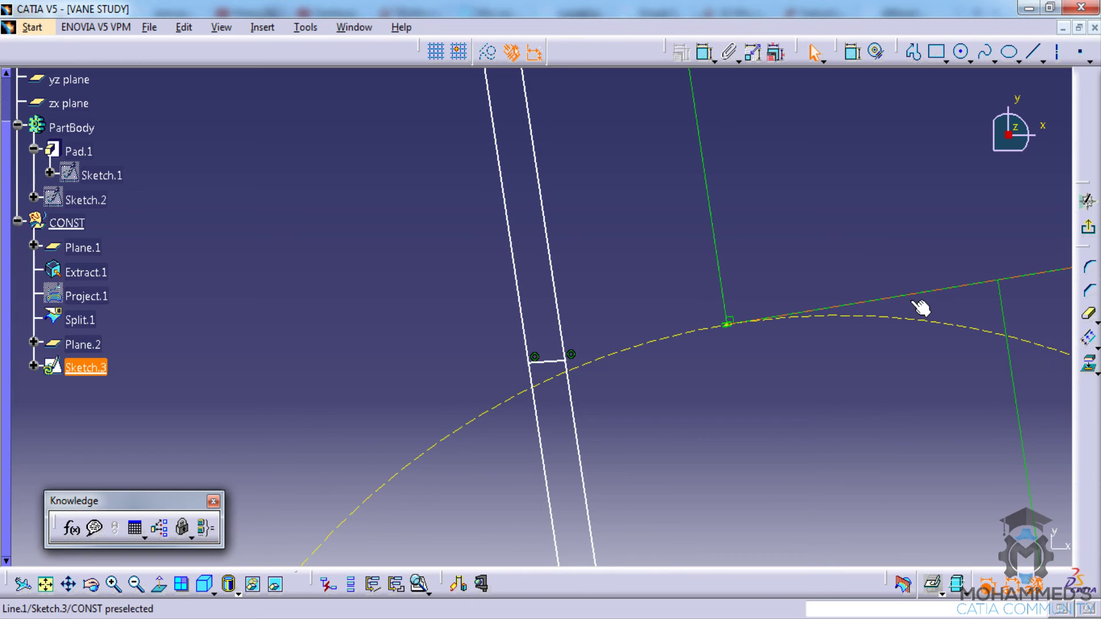
pyautogui.click(920, 308)
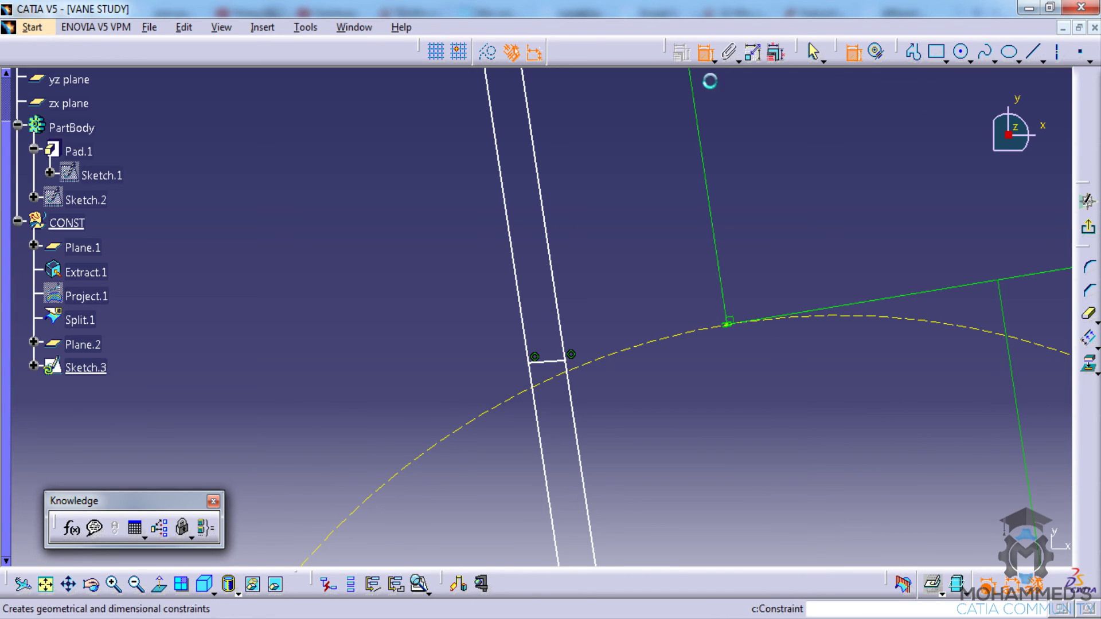
pyautogui.click(704, 53)
pyautogui.click(550, 361)
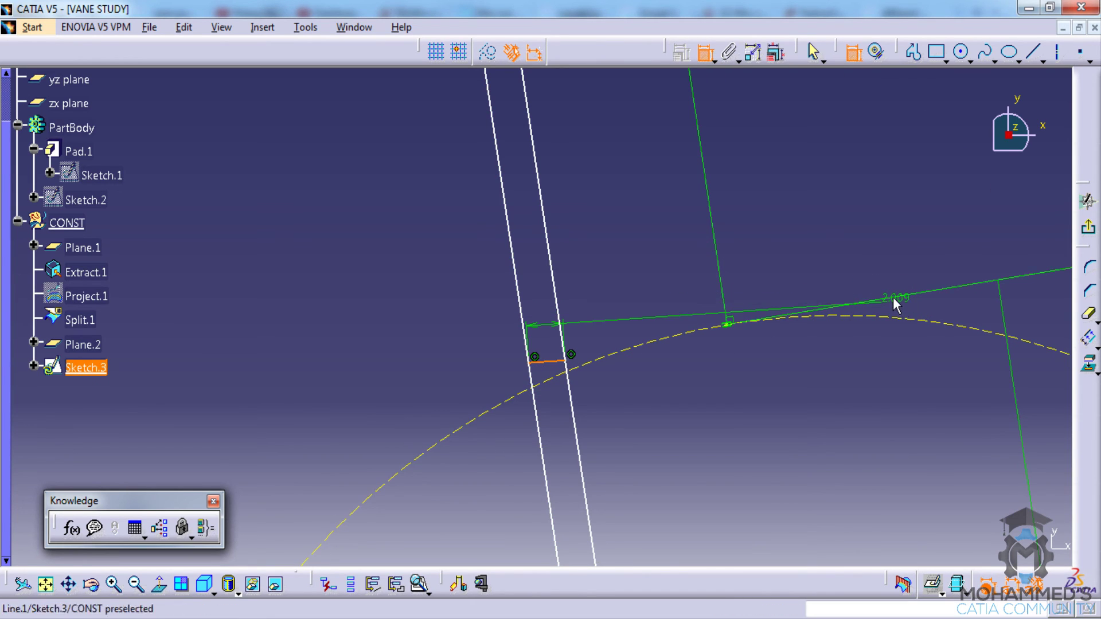
pyautogui.click(954, 292)
pyautogui.rightClick(863, 257)
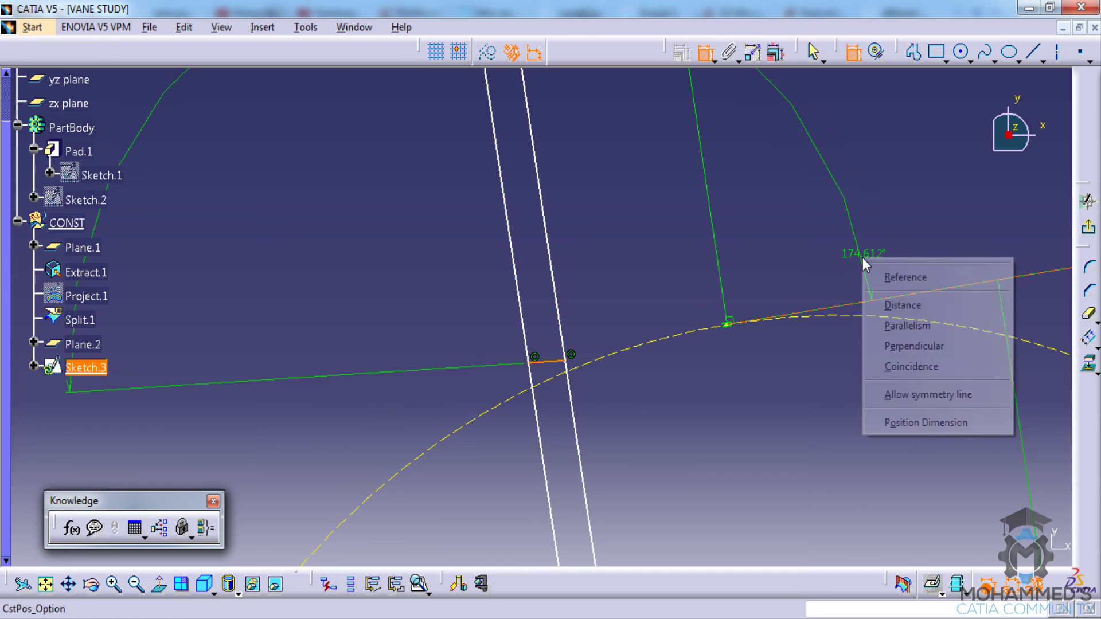
pyautogui.click(904, 368)
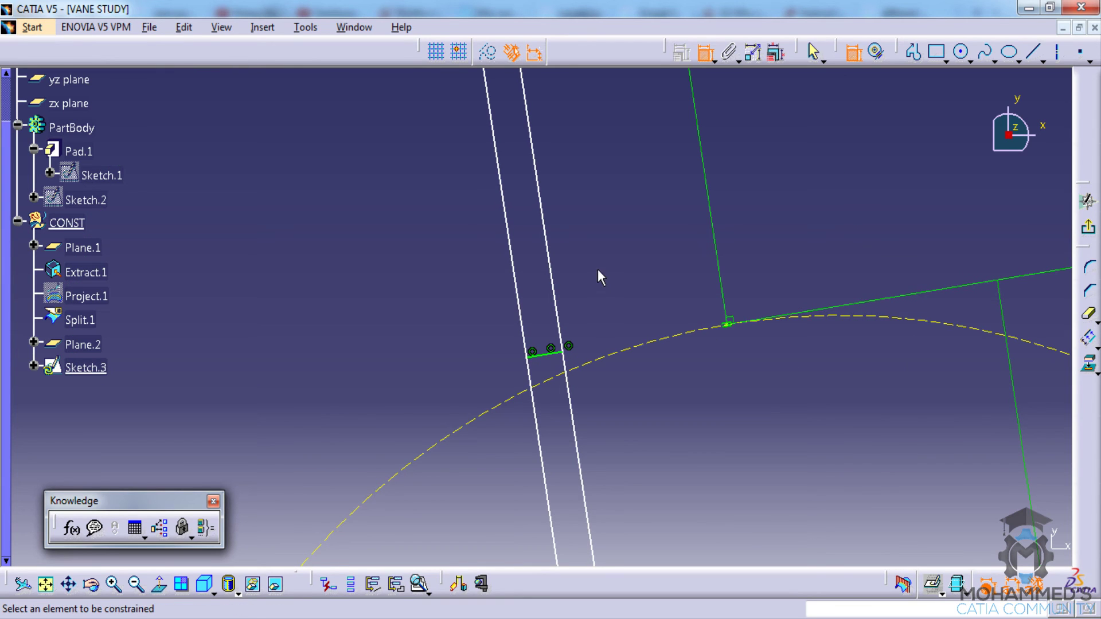
# Constrain the short line's midpoint onto the circle curve, centring the vane strip.
pyautogui.moveTo(597, 271)
pyautogui.mouseDown(button='middle')
pyautogui.moveTo(651, 499)
pyautogui.moveTo(644, 342)
pyautogui.moveTo(612, 281)
pyautogui.moveTo(576, 281)
pyautogui.moveTo(602, 275)
pyautogui.moveTo(602, 288)
pyautogui.moveTo(729, 361)
pyautogui.mouseUp(button='middle')
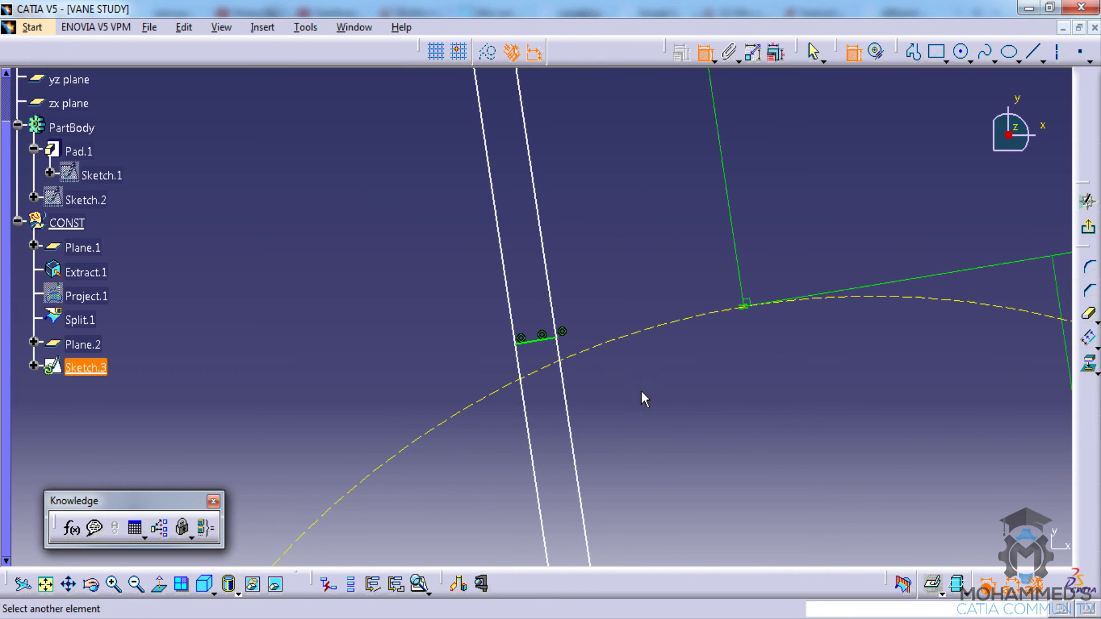
pyautogui.rightClick(584, 261)
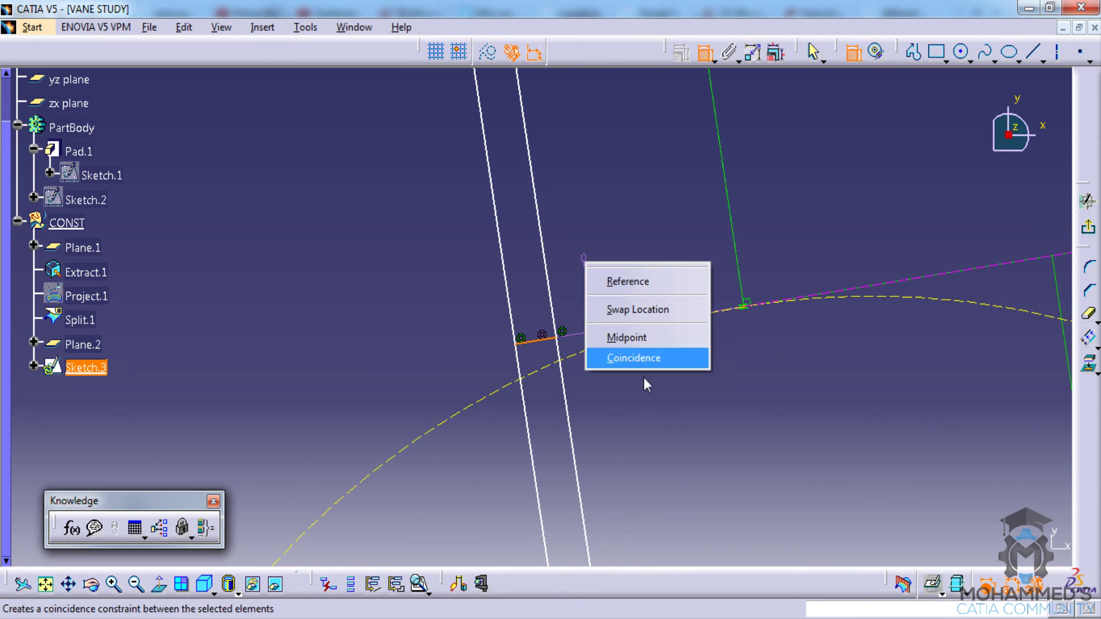
pyautogui.click(634, 345)
pyautogui.moveTo(680, 359)
pyautogui.mouseDown(button='middle')
pyautogui.moveTo(692, 241)
pyautogui.moveTo(707, 422)
pyautogui.moveTo(707, 333)
pyautogui.moveTo(667, 305)
pyautogui.moveTo(680, 347)
pyautogui.moveTo(672, 392)
pyautogui.mouseUp(button='middle')
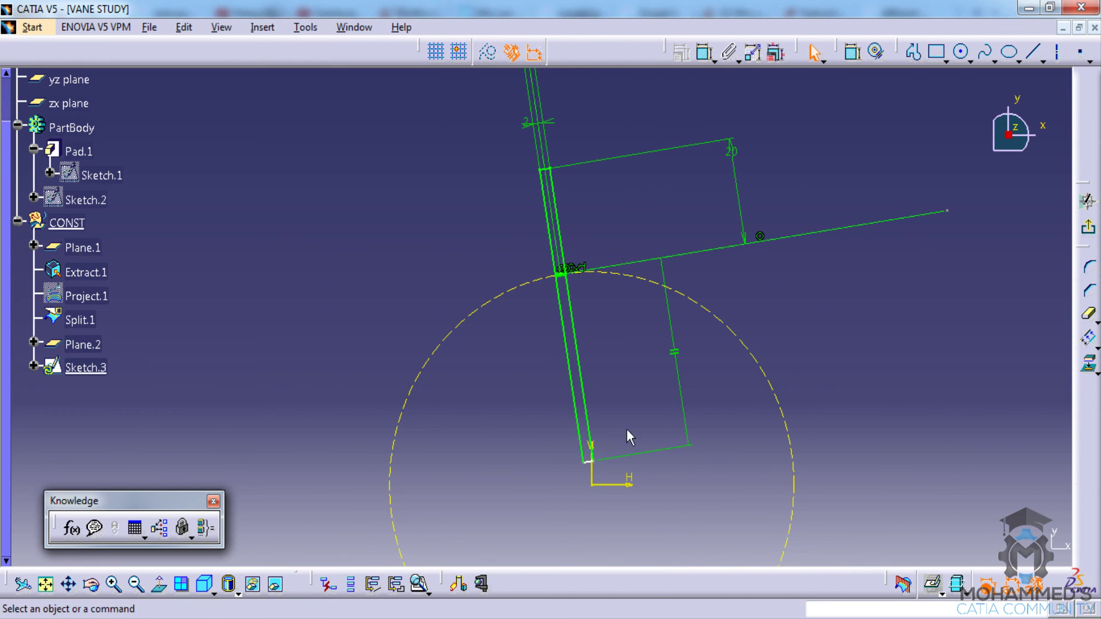
# Drag the rectangle's bottom edge up so the vane ends at the circle.
pyautogui.doubleClick(597, 457)
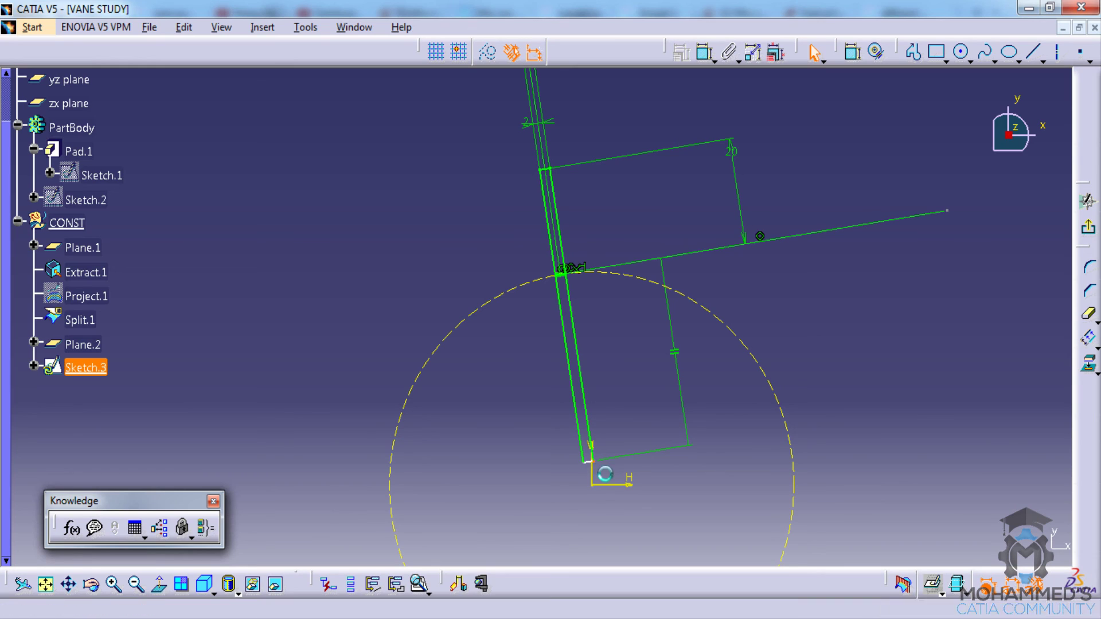
pyautogui.moveTo(597, 406); pyautogui.dragTo(584, 295)
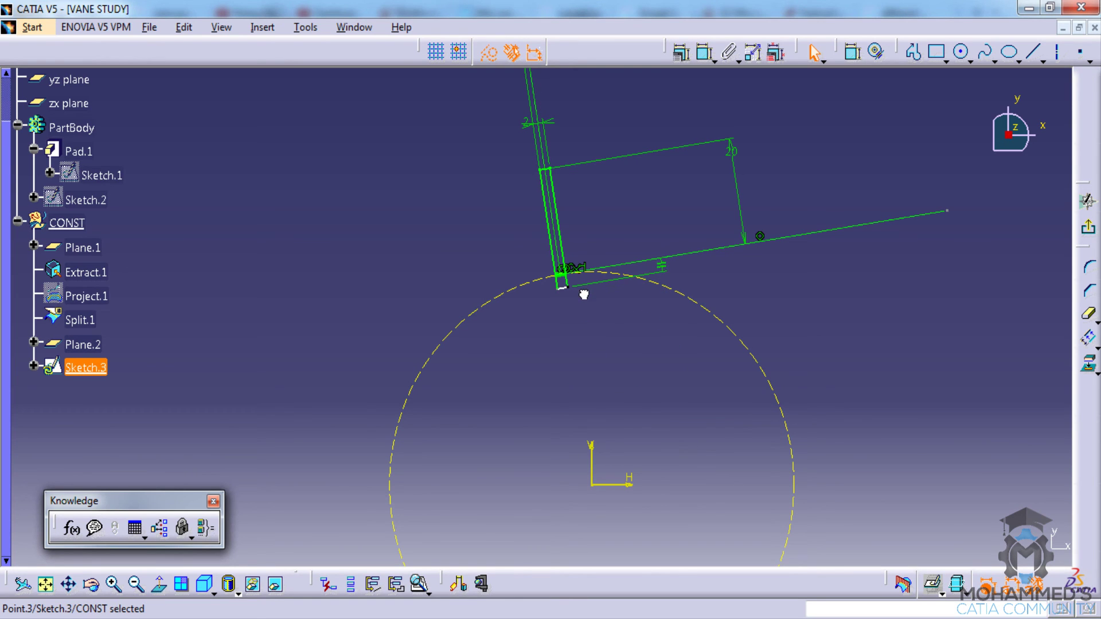
pyautogui.moveTo(581, 213)
pyautogui.mouseDown(button='middle')
pyautogui.moveTo(616, 113)
pyautogui.moveTo(587, 263)
pyautogui.mouseUp(button='middle')
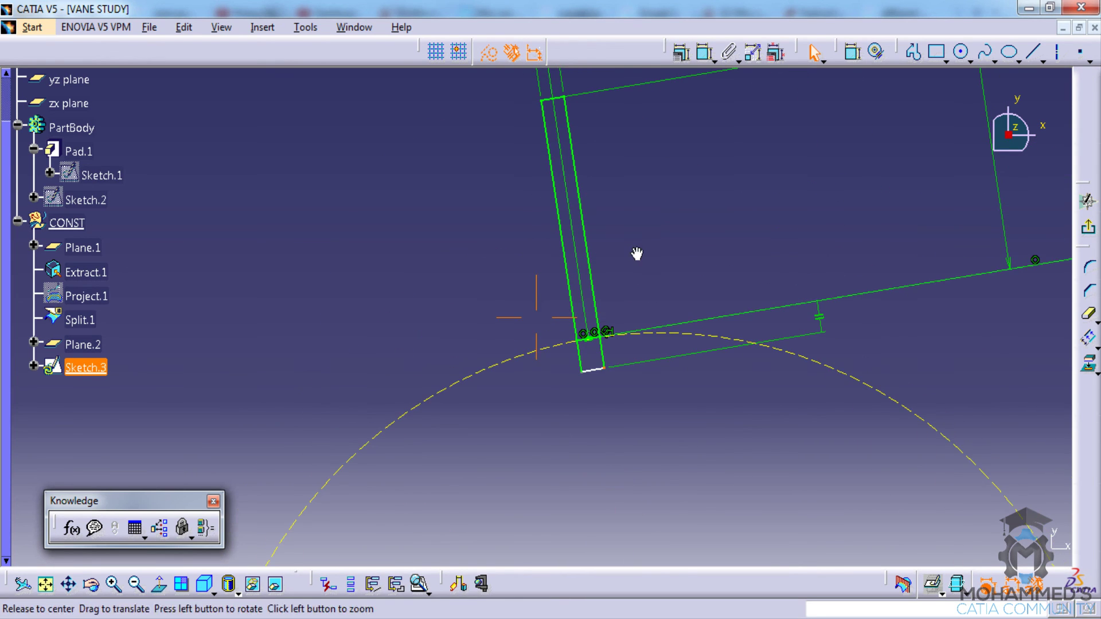
pyautogui.middleClick(665, 259)
pyautogui.click(638, 325)
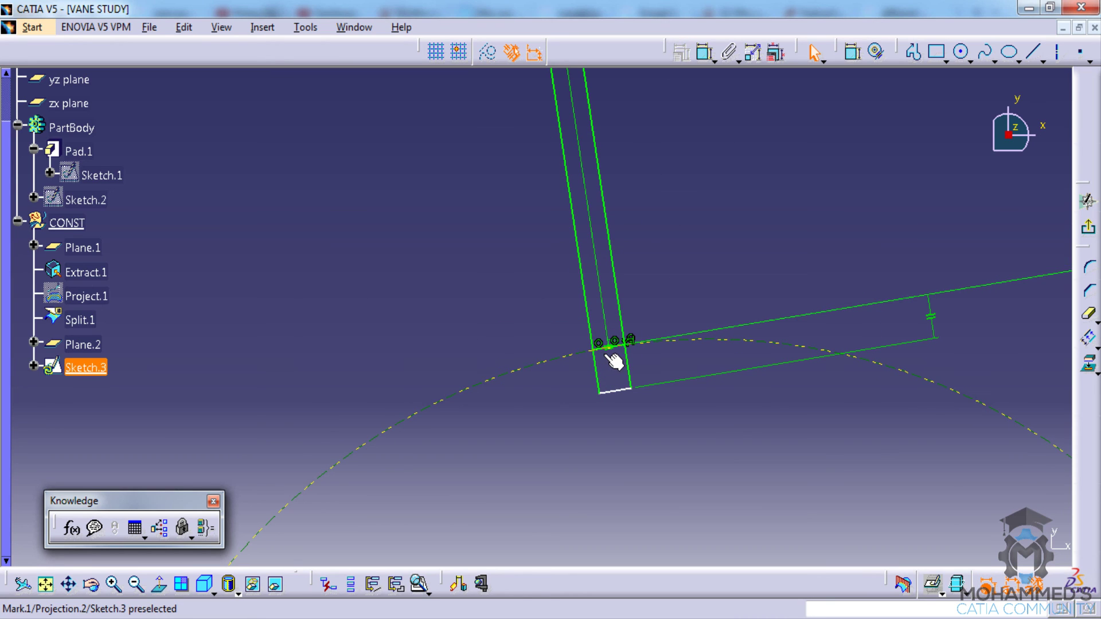
pyautogui.click(487, 52)
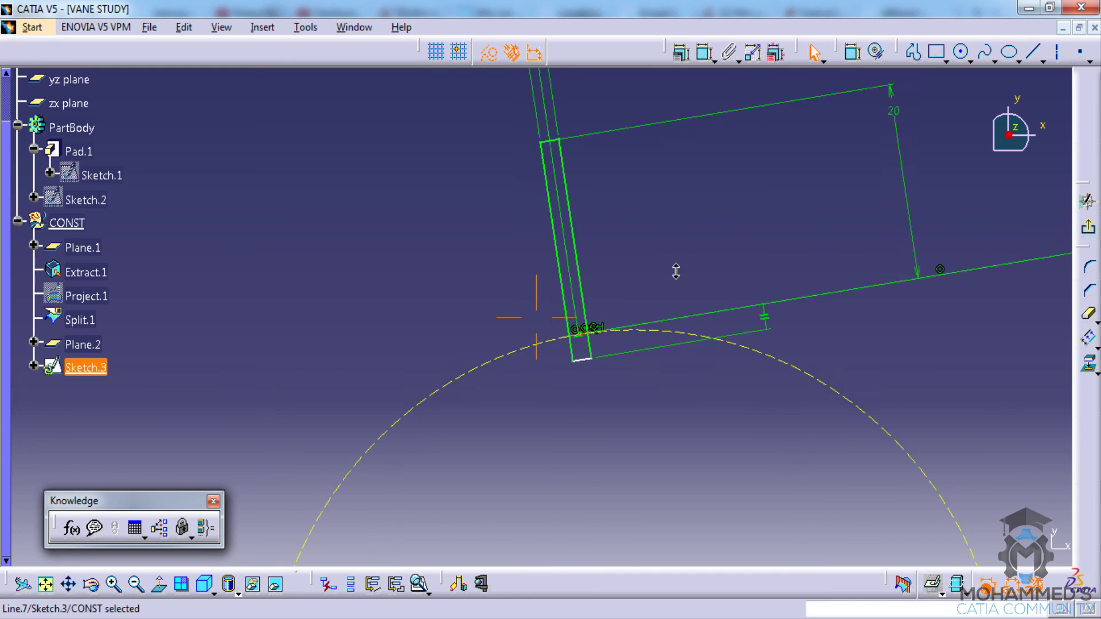
# Run Sketch Analysis to confirm the vane profile is closed.
pyautogui.click(305, 27)
pyautogui.click(375, 289)
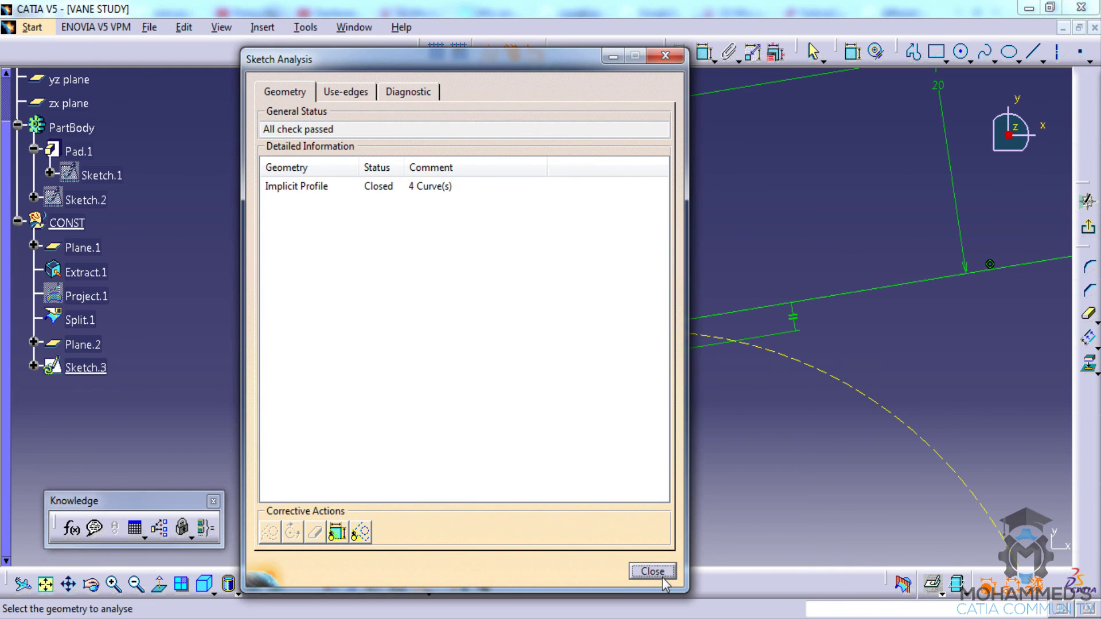
pyautogui.click(652, 572)
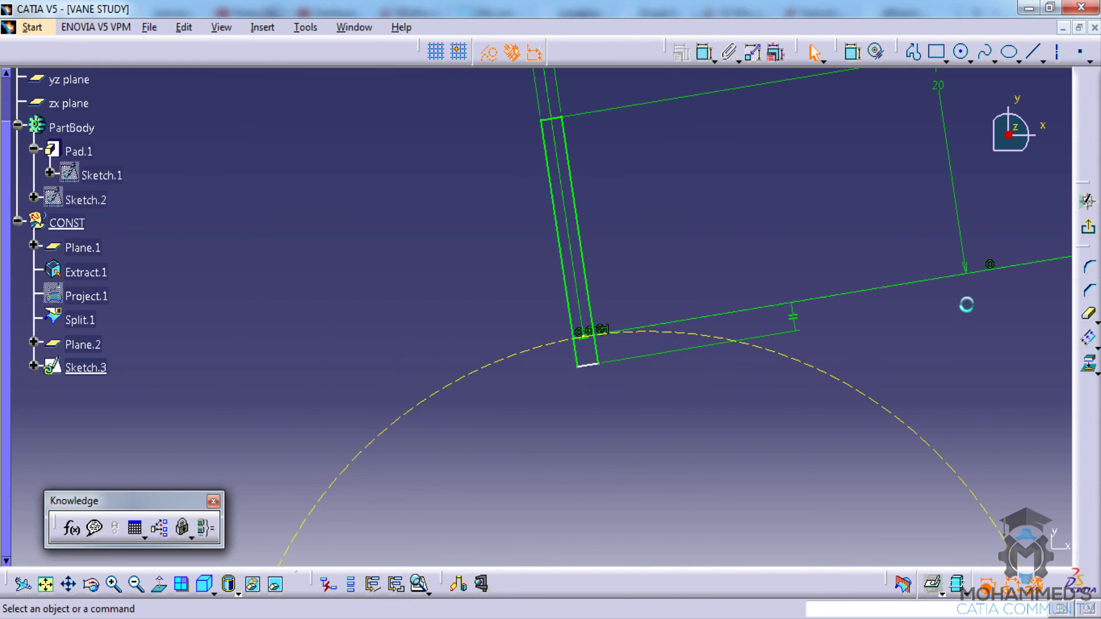
# Exit the Sketcher back to the VANE STUDY 3D part.
pyautogui.click(1087, 227)
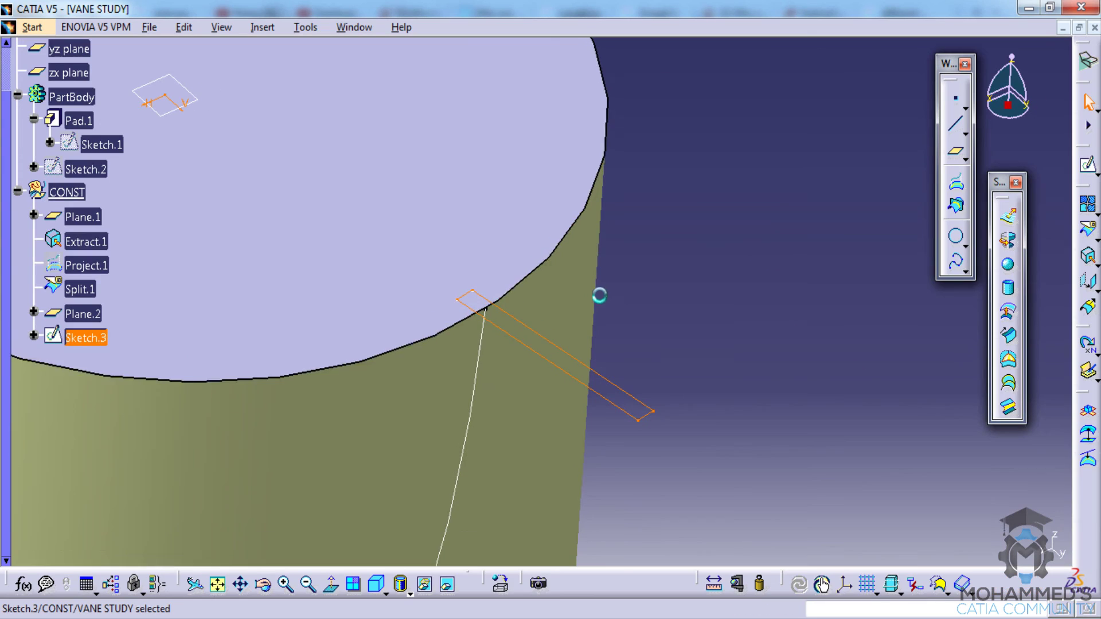